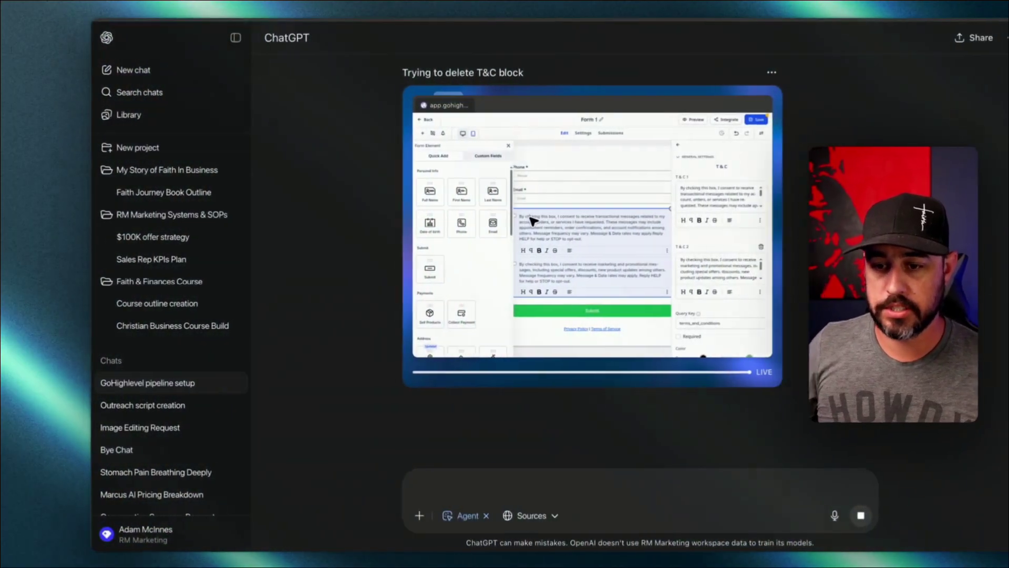
Scroll the chat to the agent's latest step, where the live view repositions the Full Name field
scroll(683, 263, "up", 10)
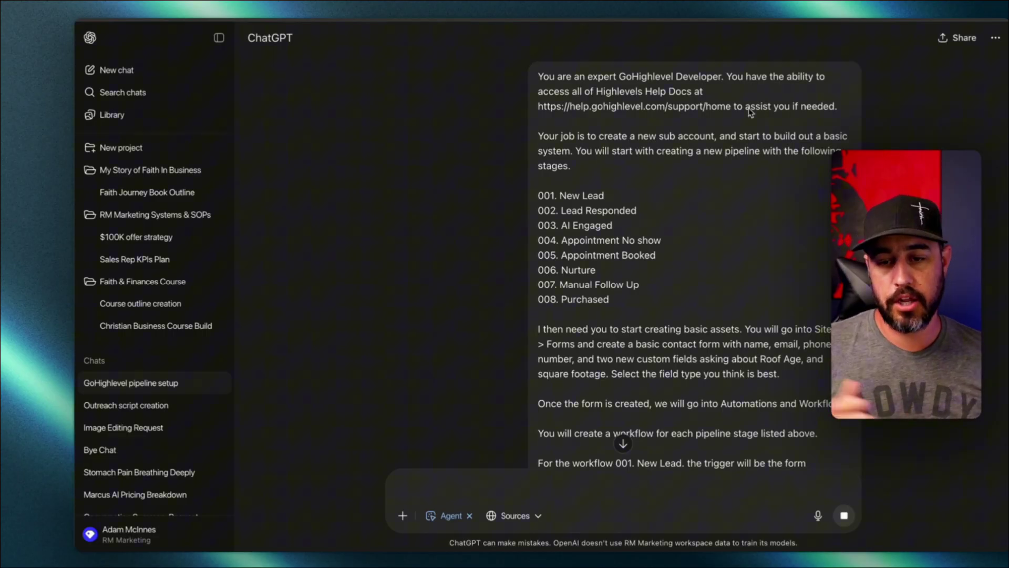
scroll(750, 112, "down", 1)
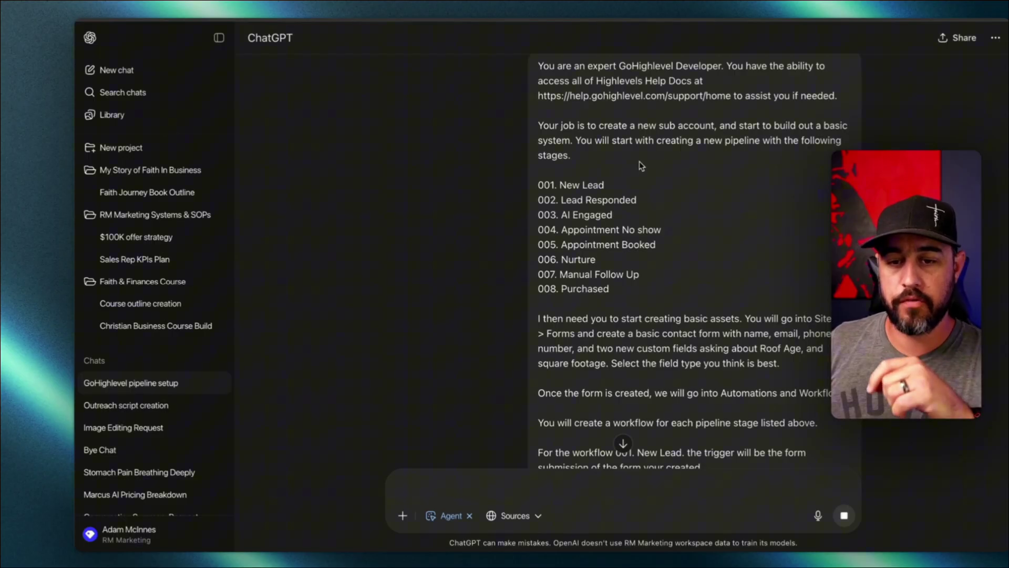
scroll(636, 166, "down", 1)
scroll(636, 167, "down", 1)
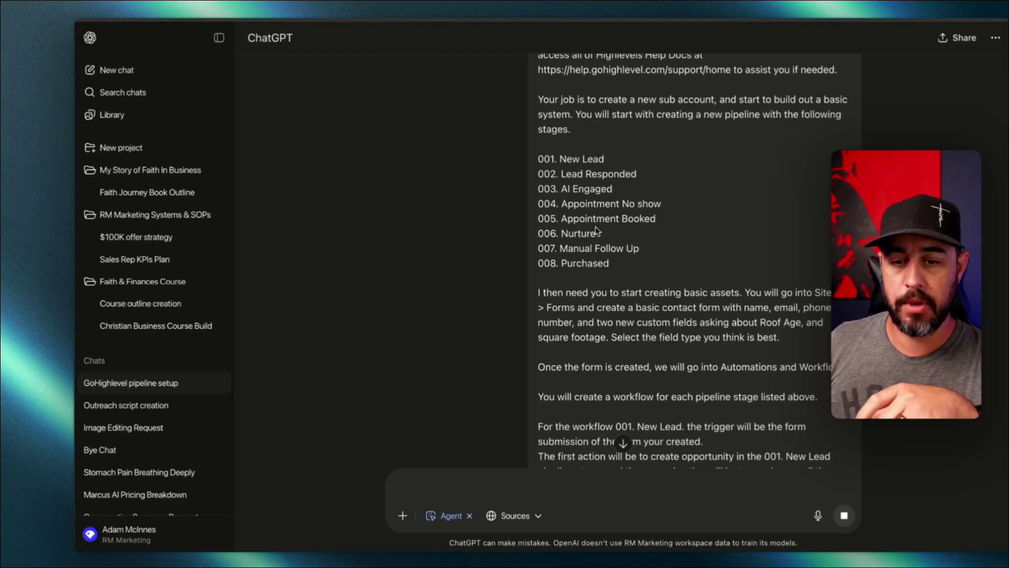
scroll(623, 268, "down", 3)
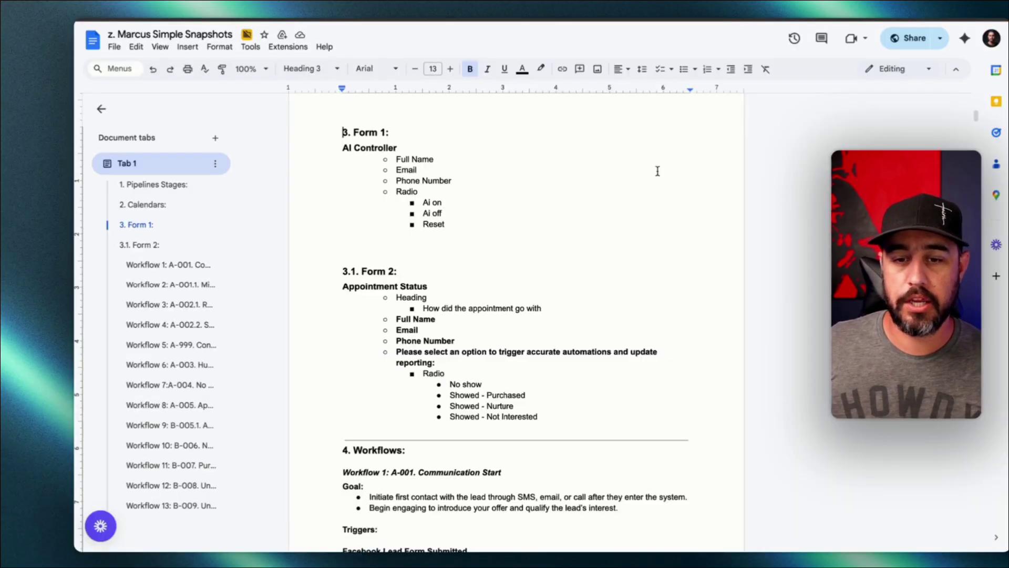
Scroll down through the spec doc's Form and Workflow sections, then back up to Workflow 2's missed-call details
scroll(589, 266, "down", 15)
scroll(590, 266, "down", 20)
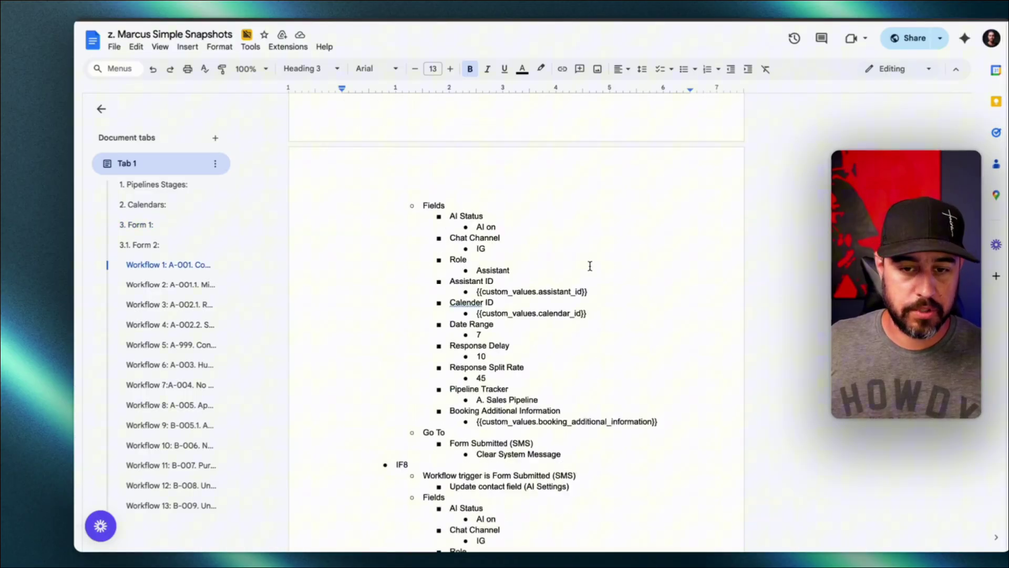
scroll(590, 266, "down", 20)
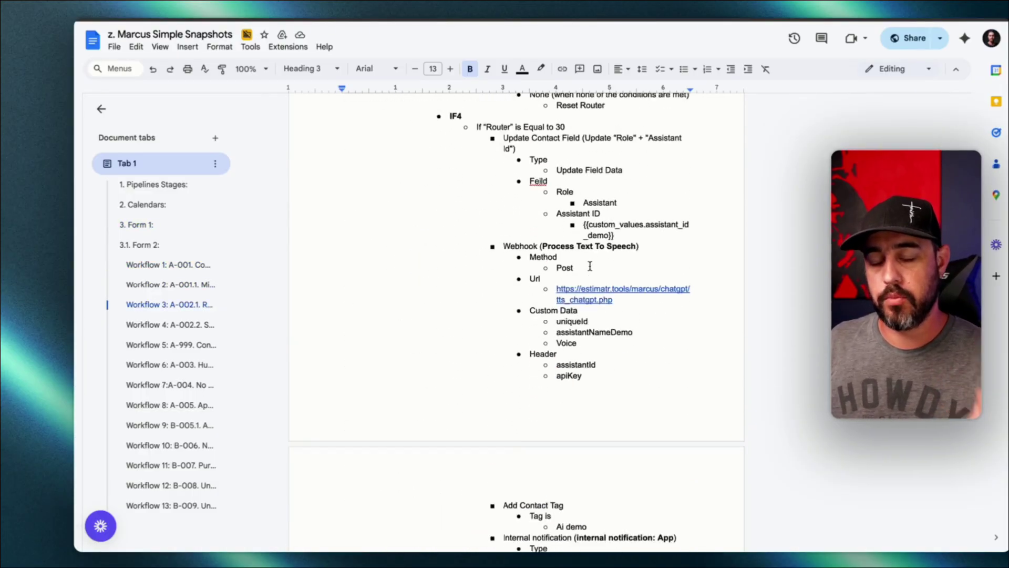
scroll(589, 266, "down", 20)
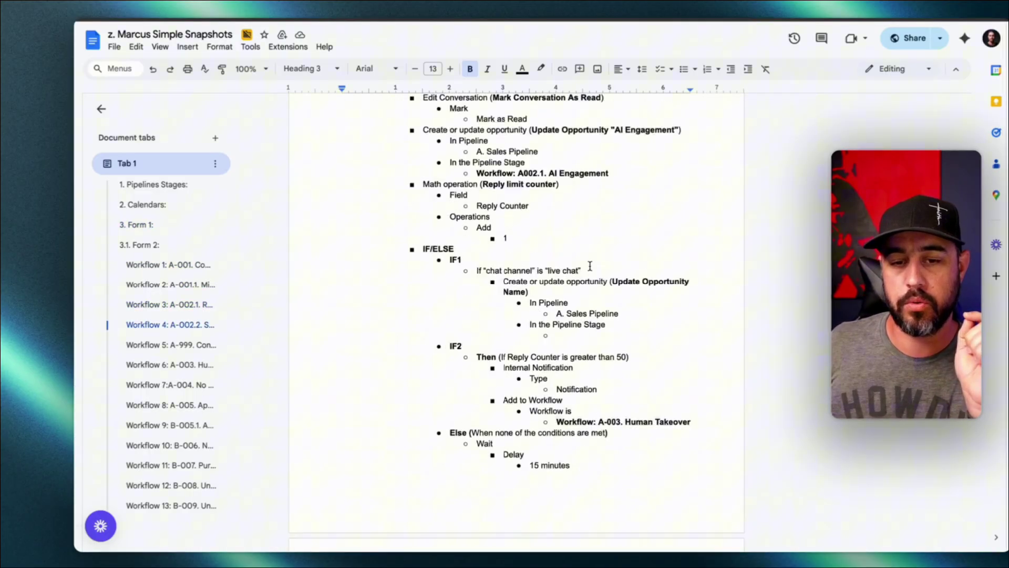
scroll(590, 266, "down", 20)
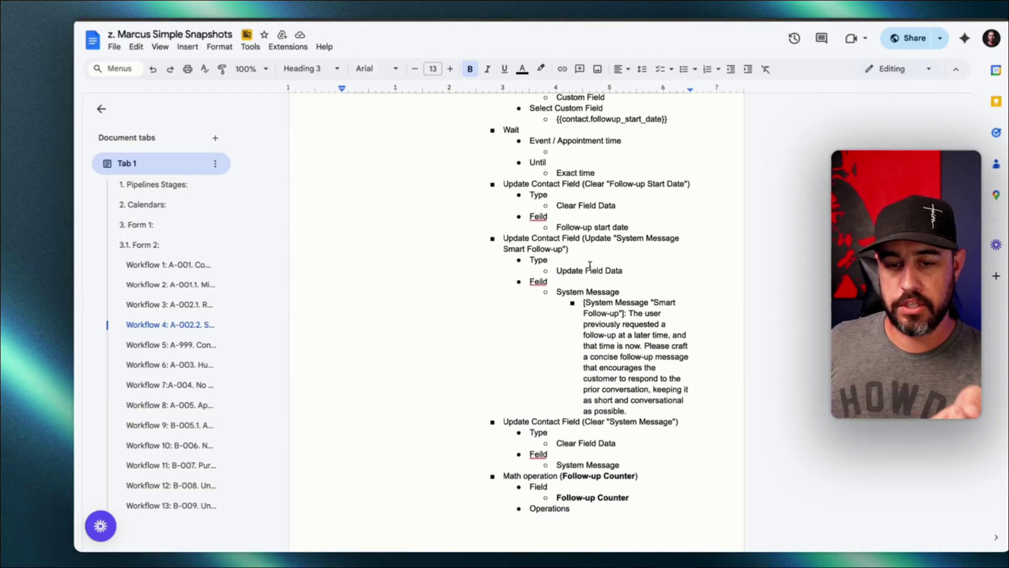
scroll(590, 266, "down", 20)
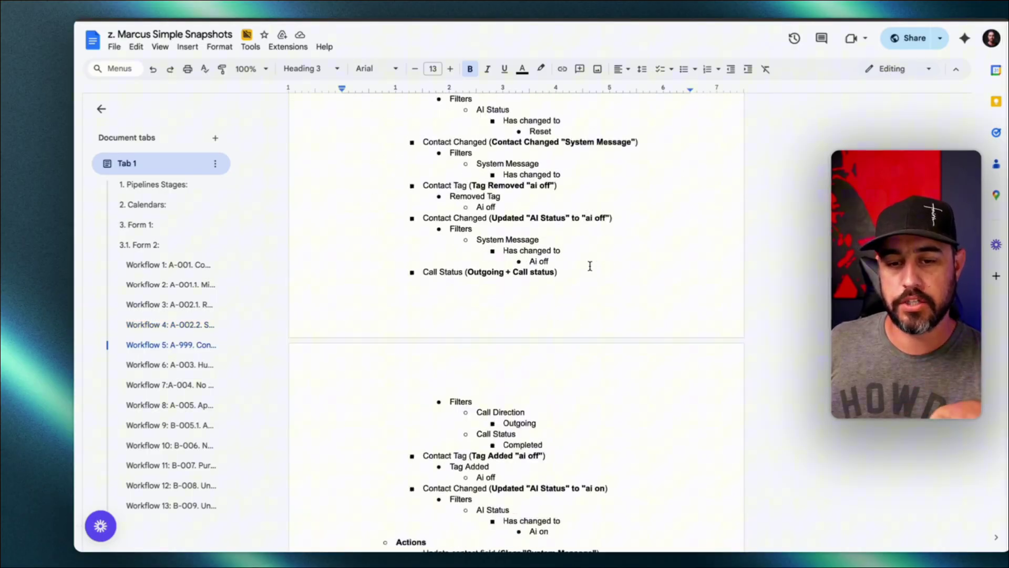
scroll(590, 265, "down", 20)
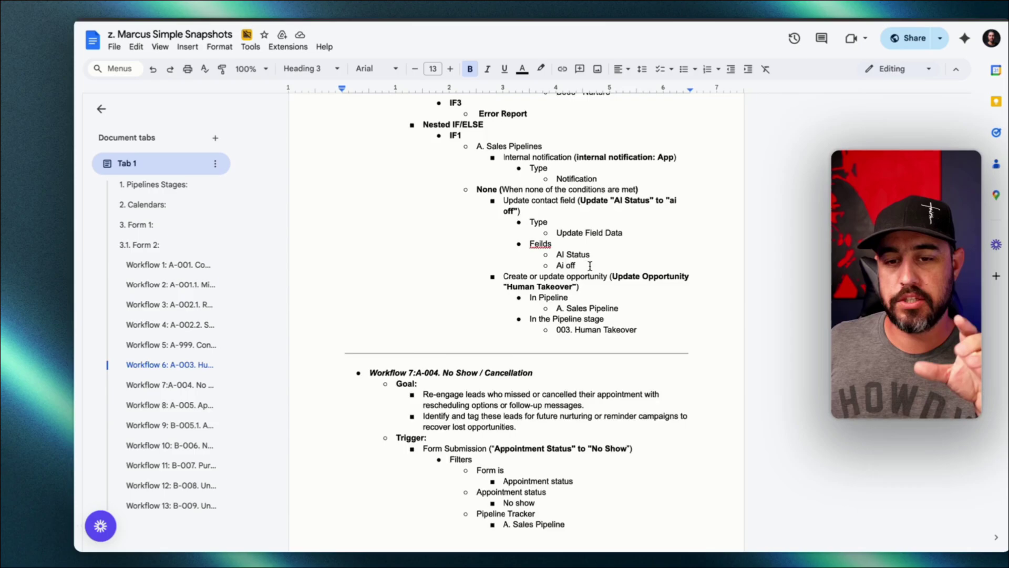
scroll(590, 266, "down", 20)
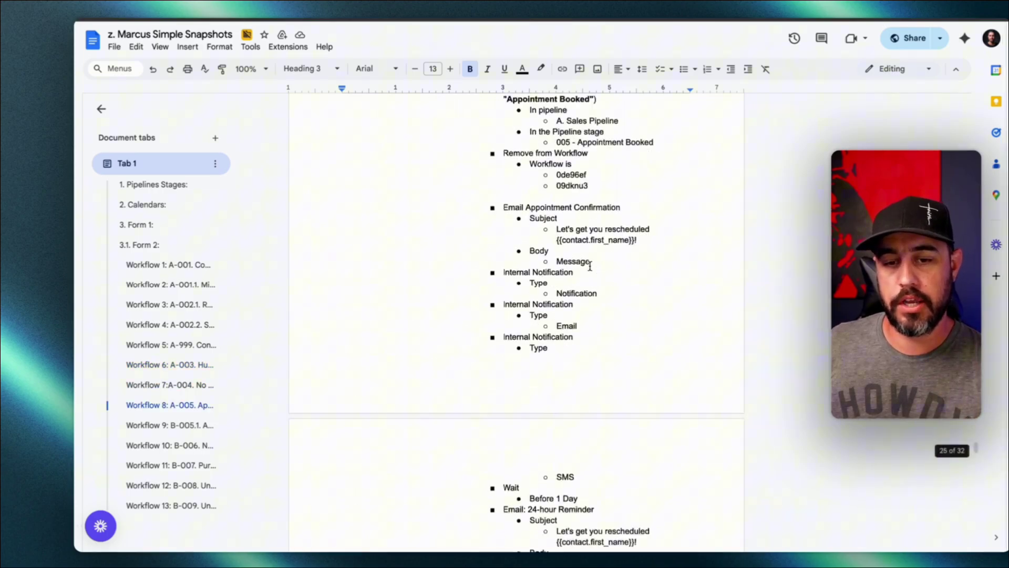
scroll(589, 265, "down", 20)
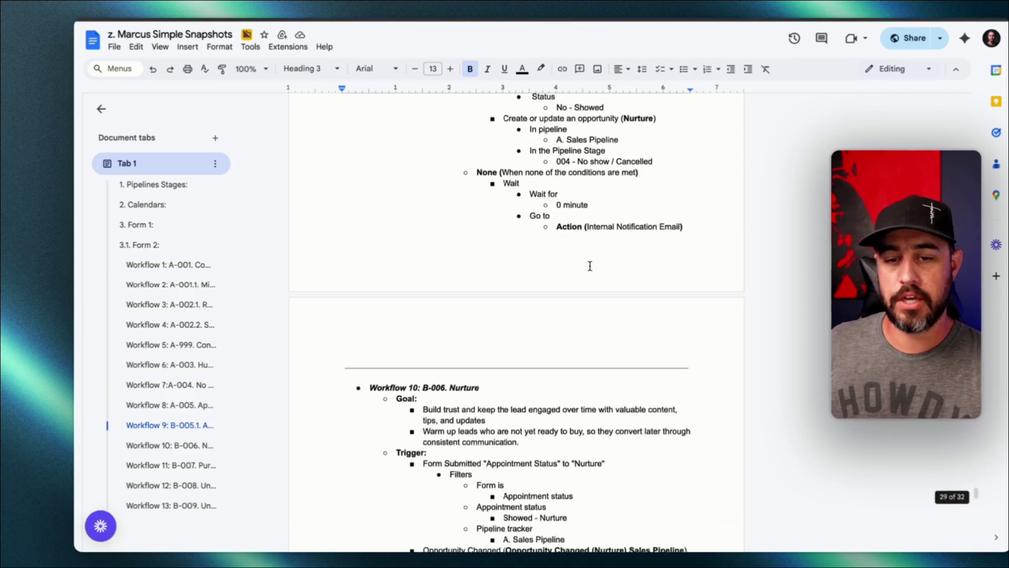
scroll(590, 265, "down", 20)
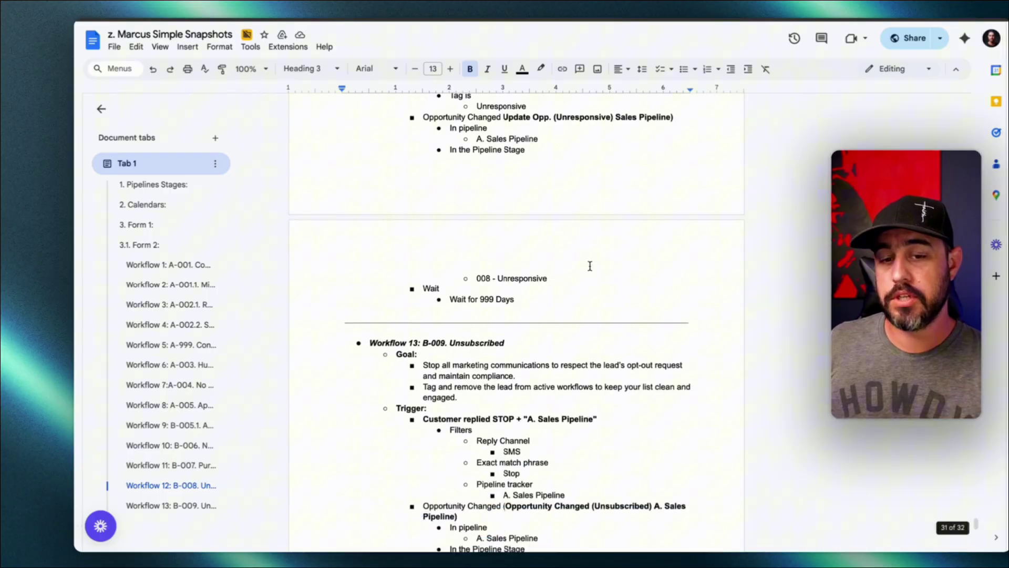
scroll(590, 265, "up", 20)
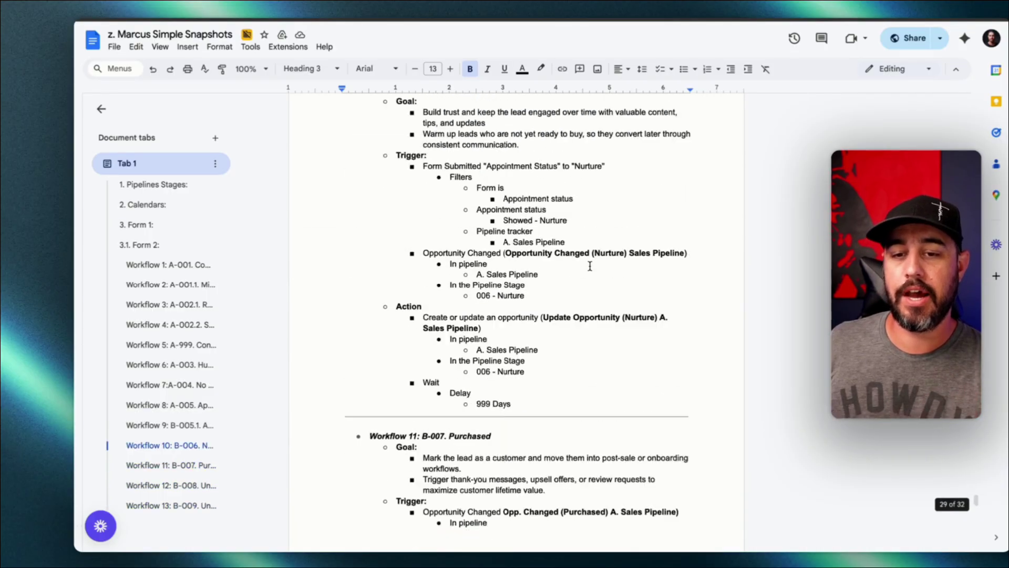
scroll(590, 266, "up", 20)
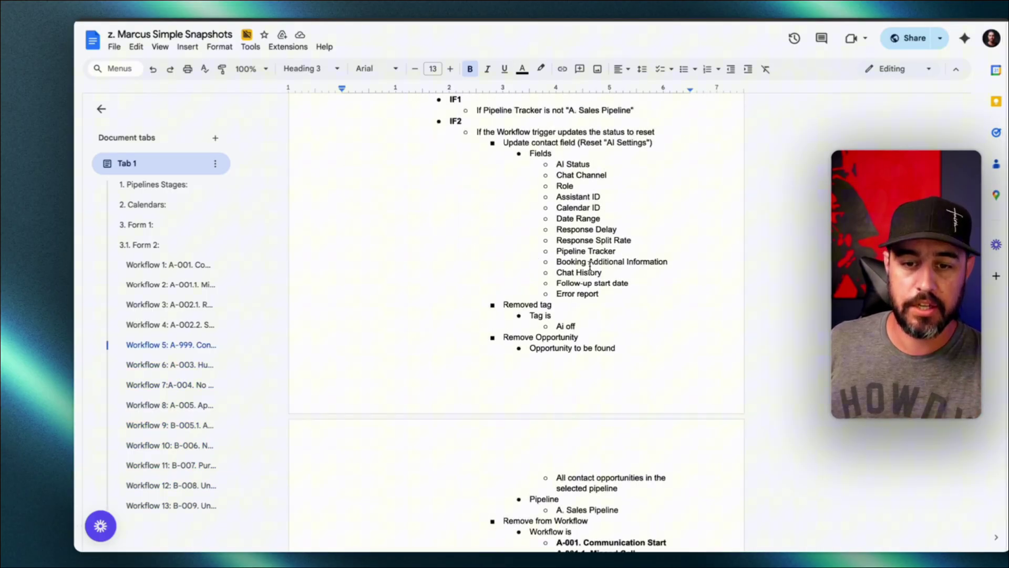
scroll(589, 266, "up", 20)
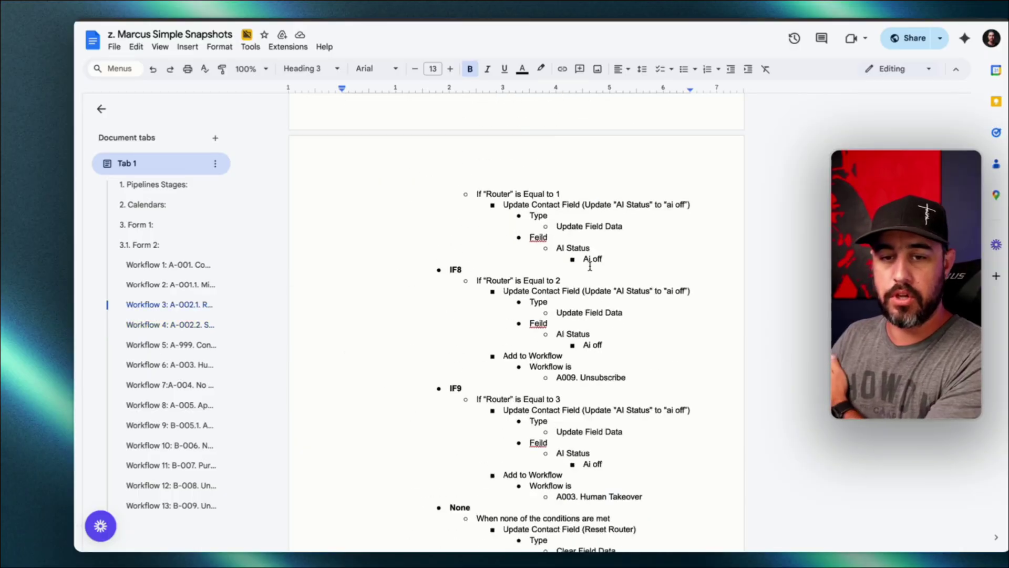
scroll(590, 266, "up", 20)
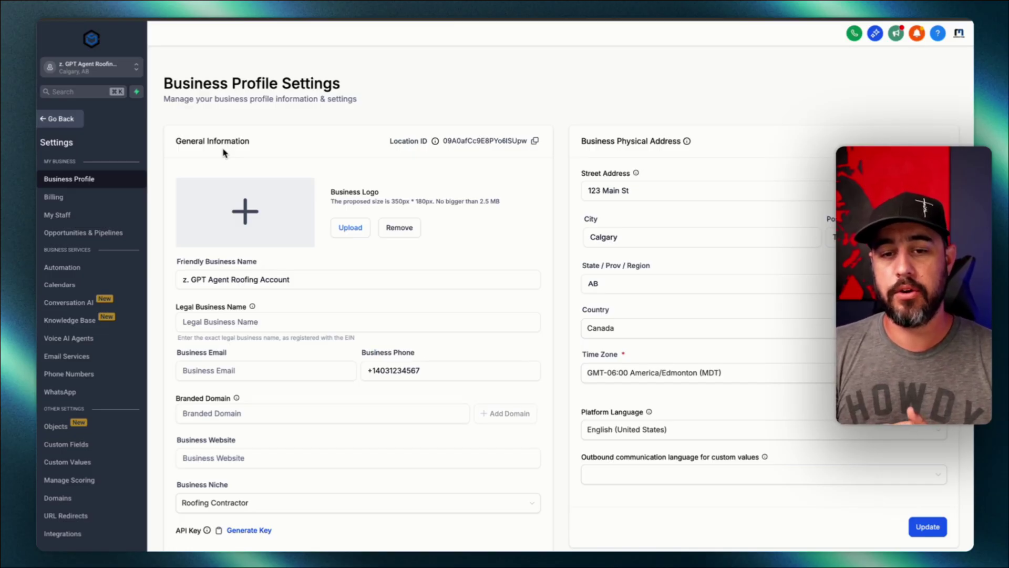
Check the Friendly Business Name in Business Profile Settings, then return to the sub-account's main navigation
left_click(222, 282)
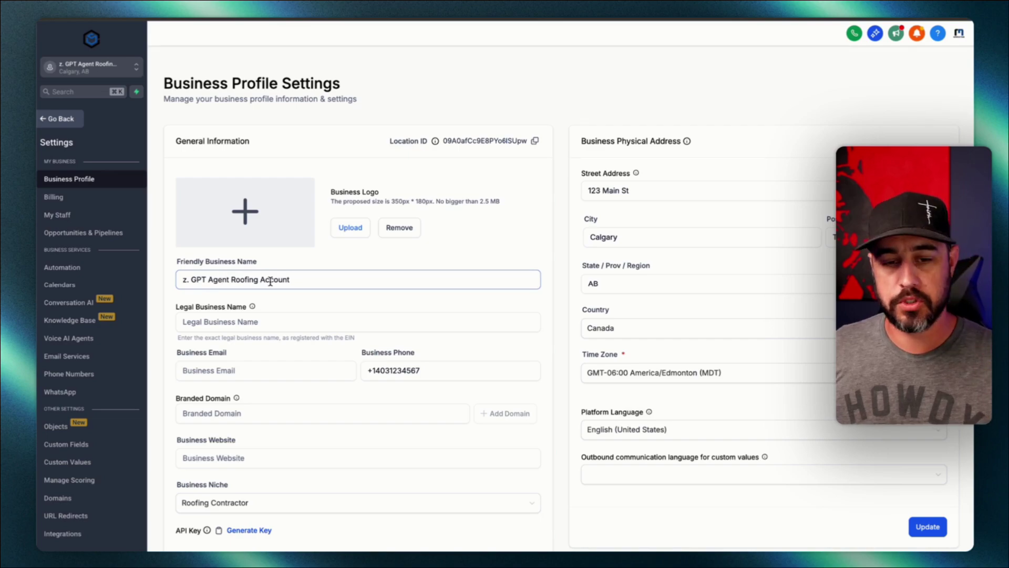
triple_click(313, 280)
left_click(359, 253)
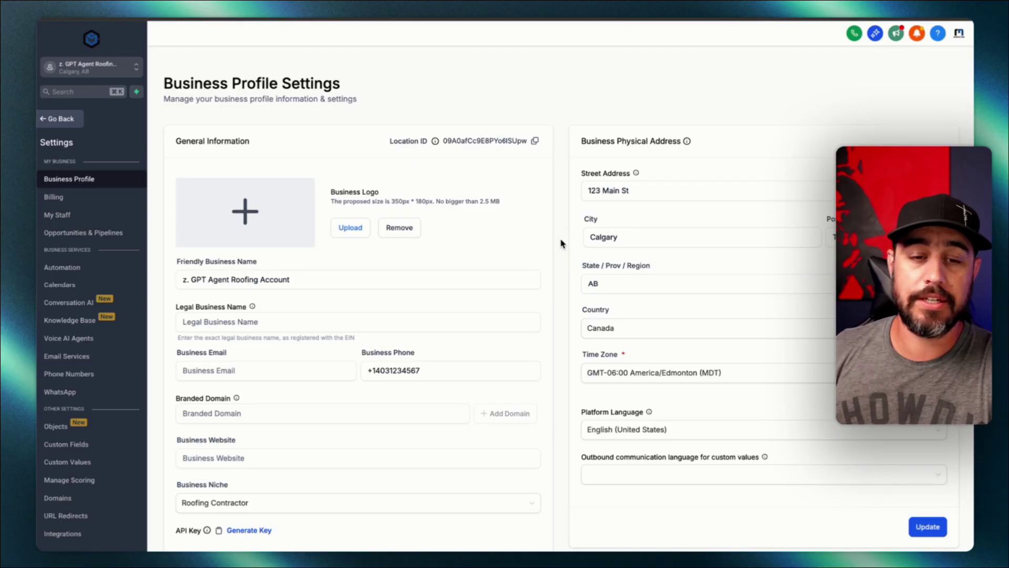
left_click(68, 120)
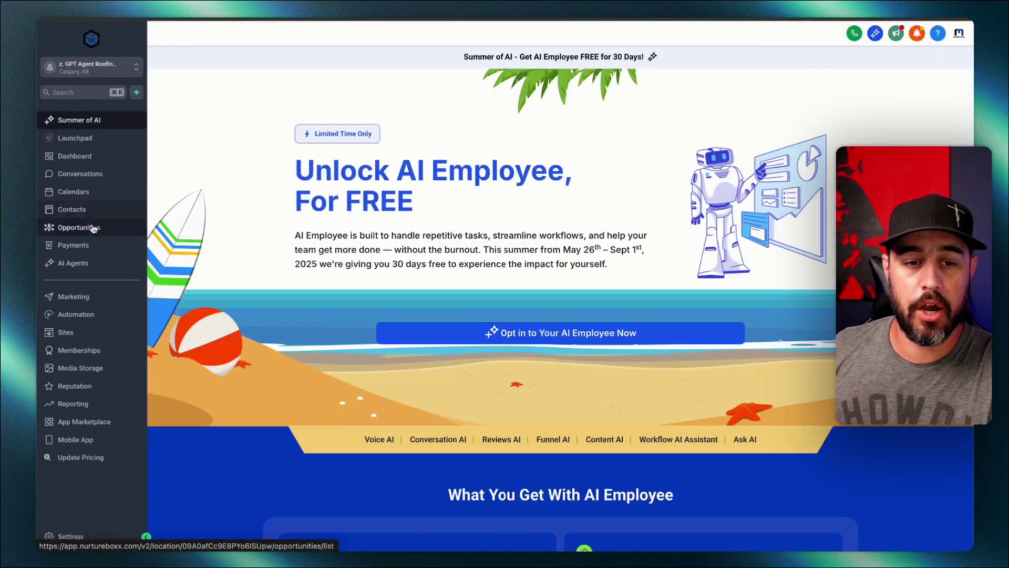
Open Opportunities and look over the list of pipelines the agent created
left_click(95, 228)
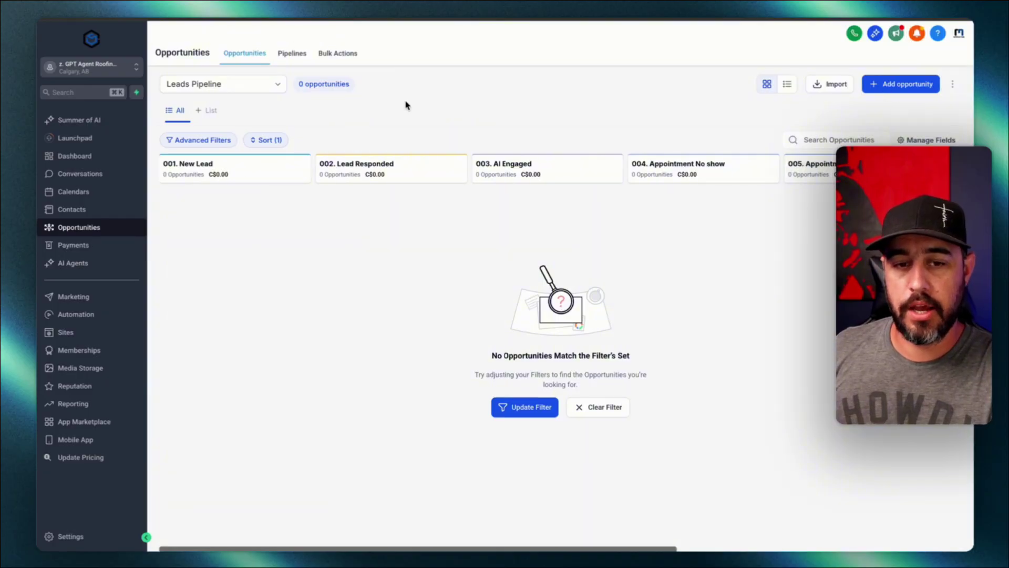
left_click(290, 60)
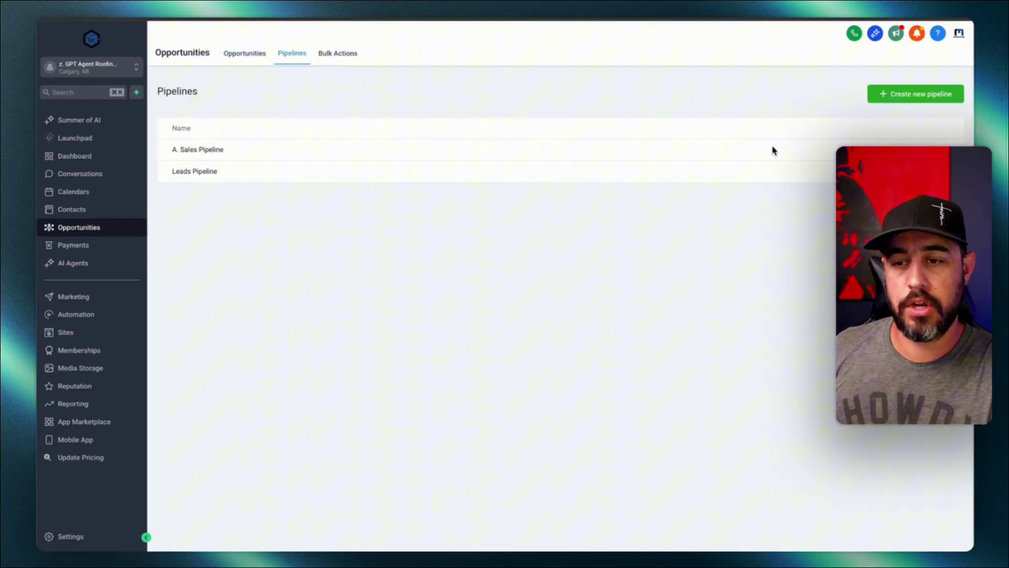
left_click(244, 52)
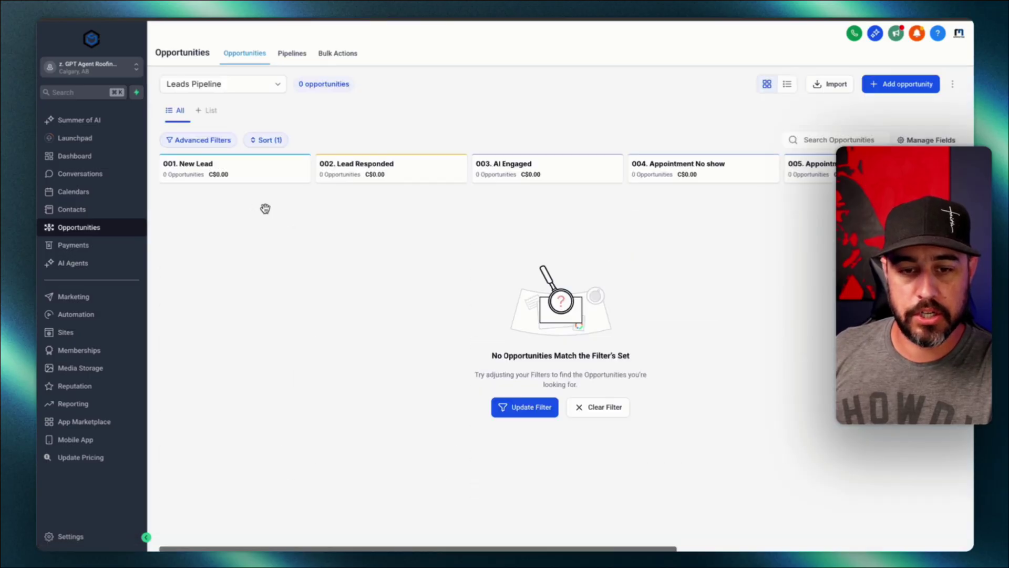
Check the Leads Pipeline stages, 001. New Lead through 007. Manual Follow Up, all empty
left_click(241, 90)
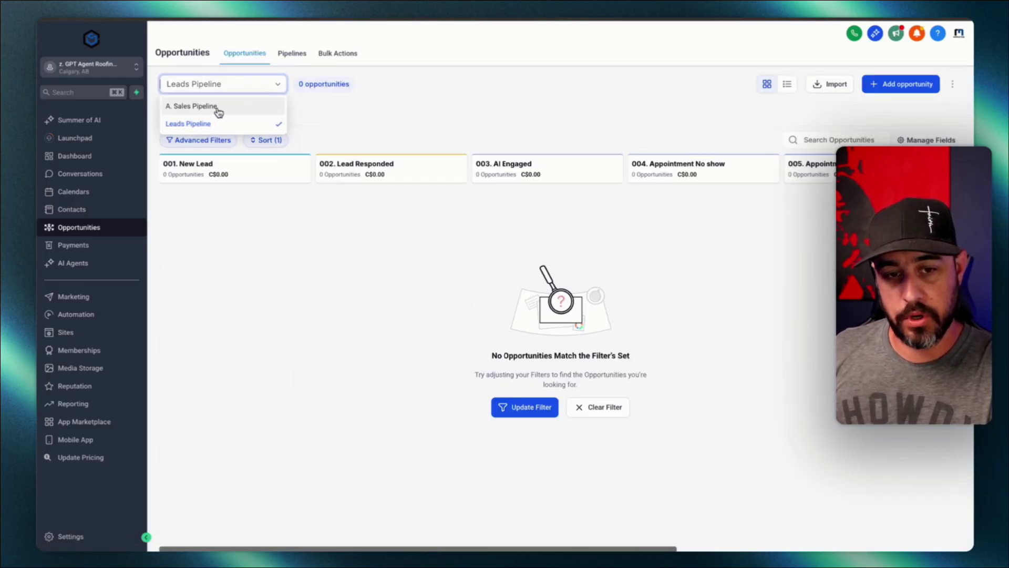
left_click(396, 129)
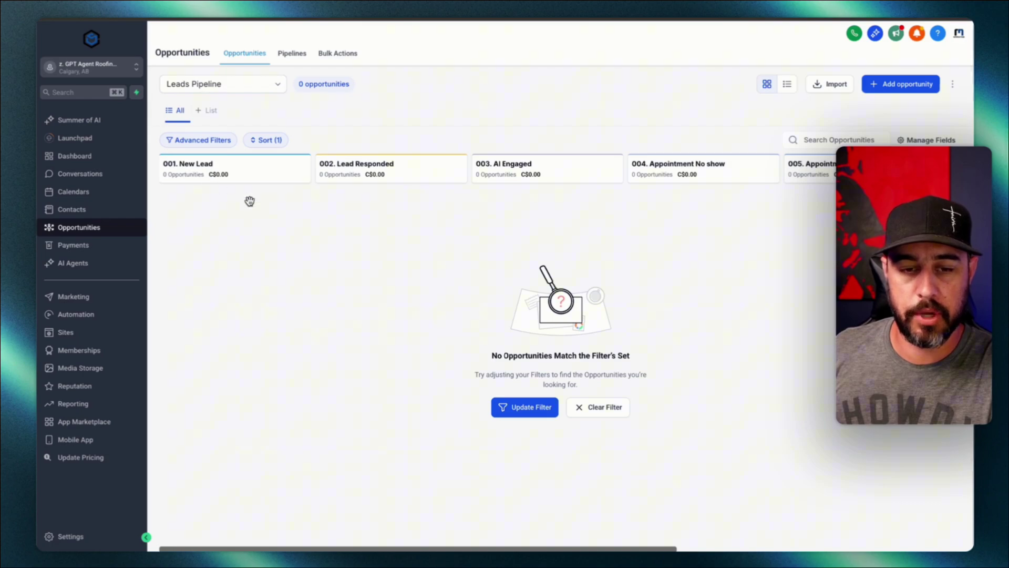
scroll(364, 209, "right", 10)
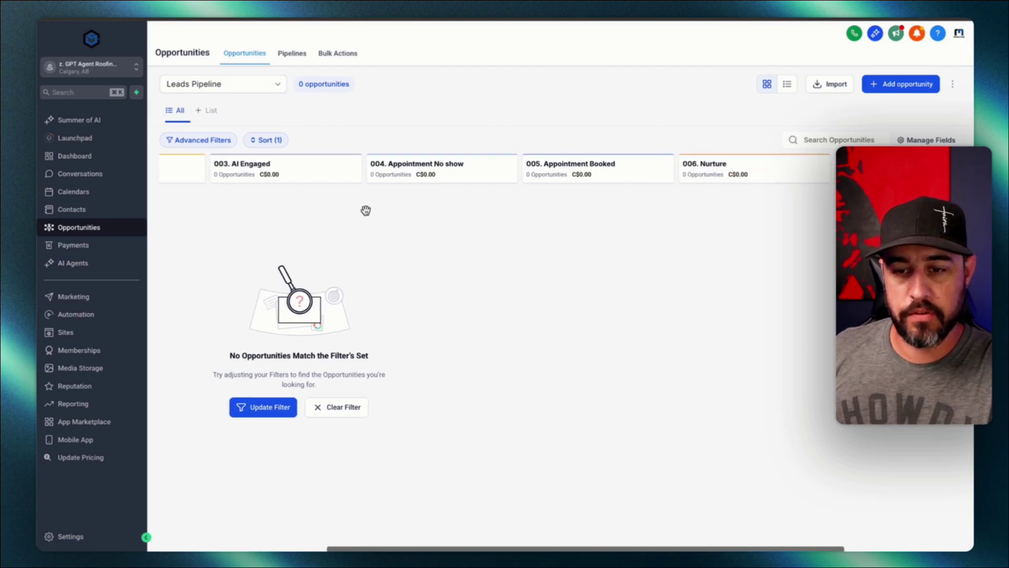
scroll(466, 203, "left", 10)
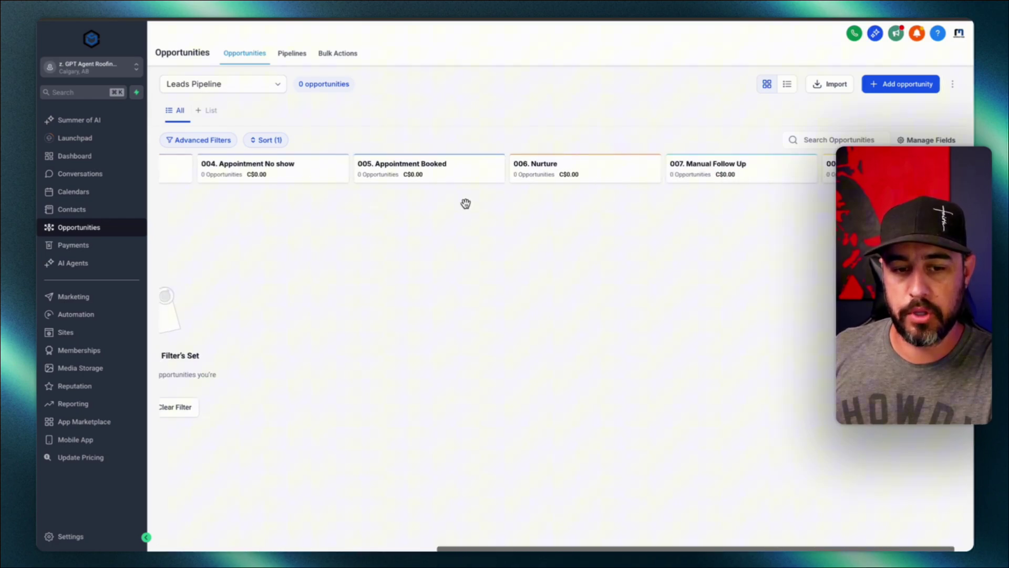
Inspect the Roofing Contact Form under Sites > Forms unchanged, then go to Automation
left_click(88, 332)
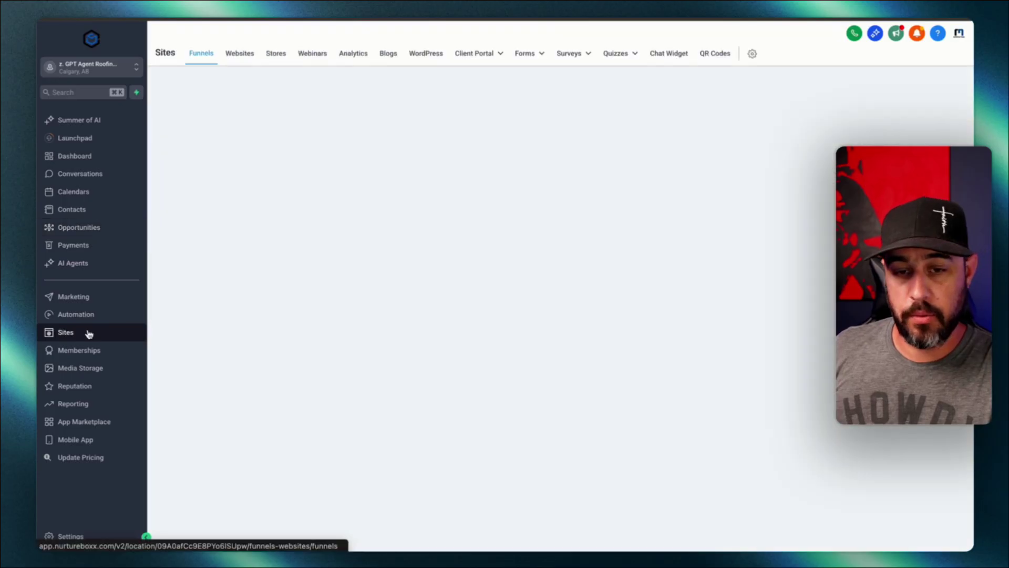
left_click(530, 57)
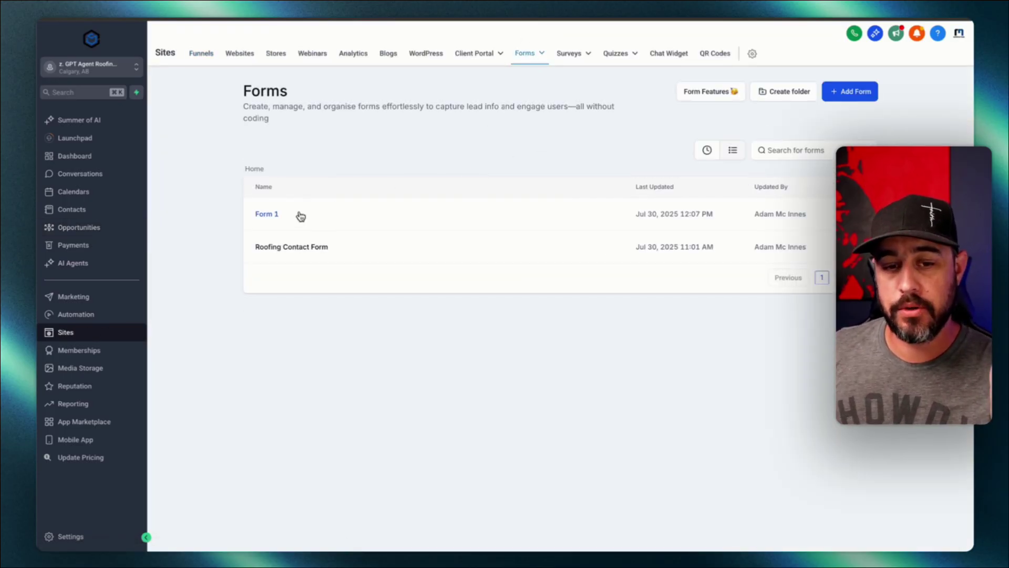
left_click(274, 251)
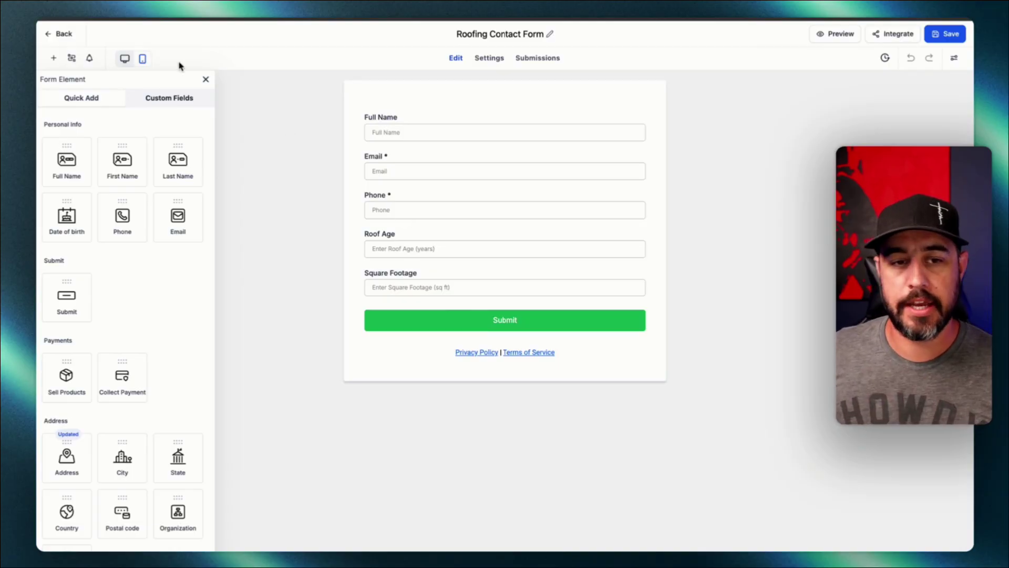
left_click(65, 36)
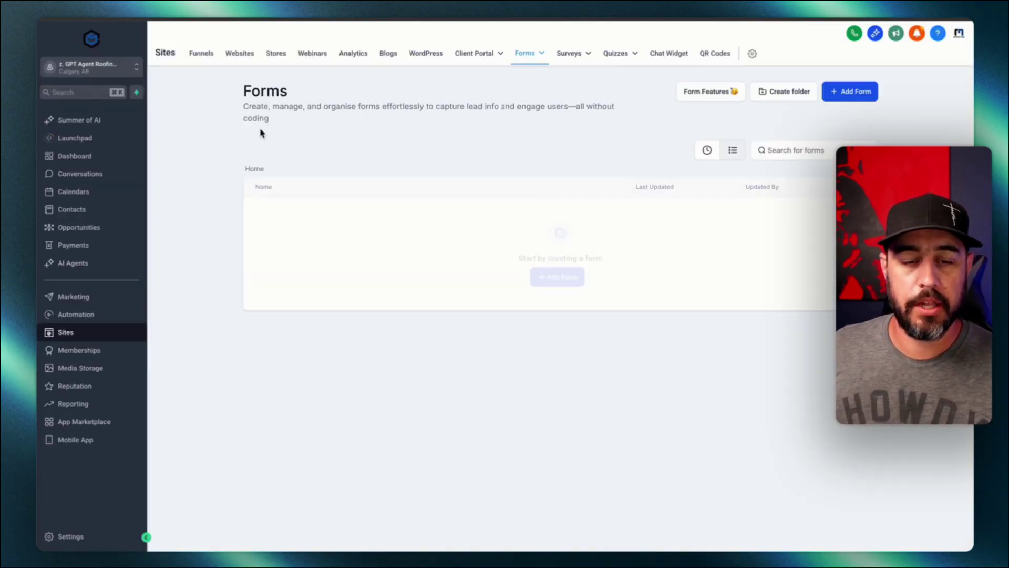
left_click(100, 315)
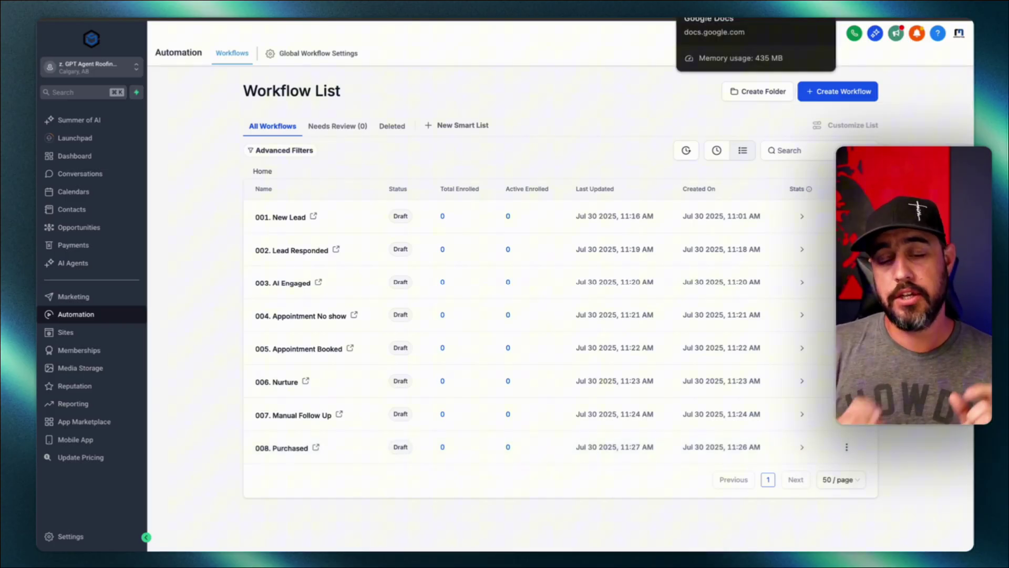
Open 001. New Lead and review its Form Submitted trigger and Create Or Update Opportunity settings
left_click(283, 221)
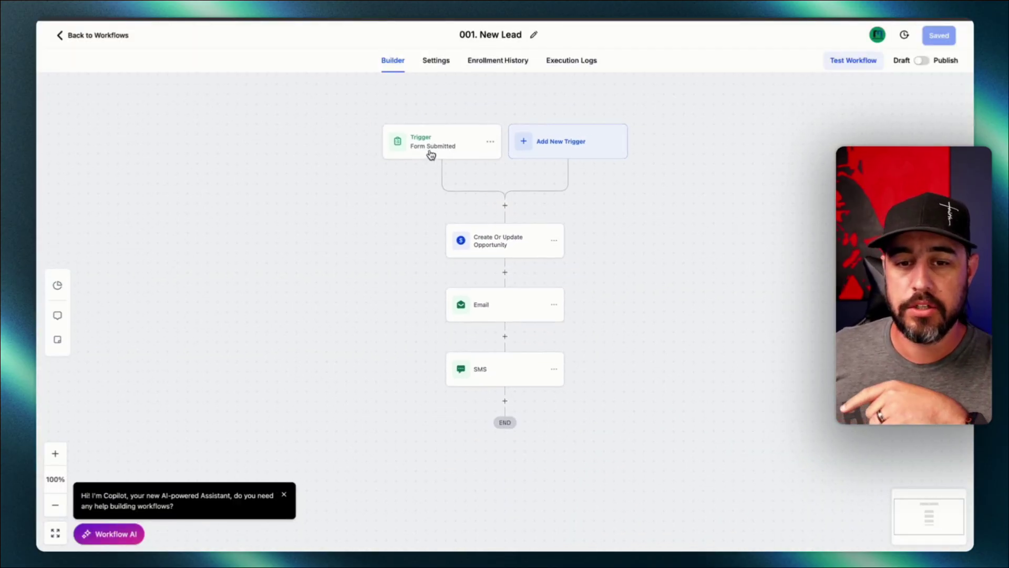
left_click(428, 143)
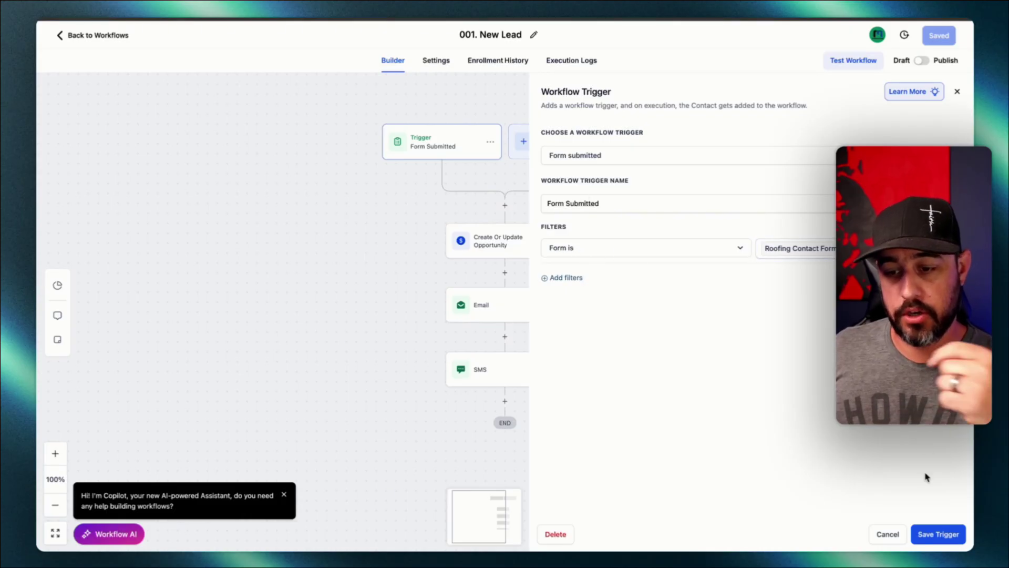
left_click(887, 534)
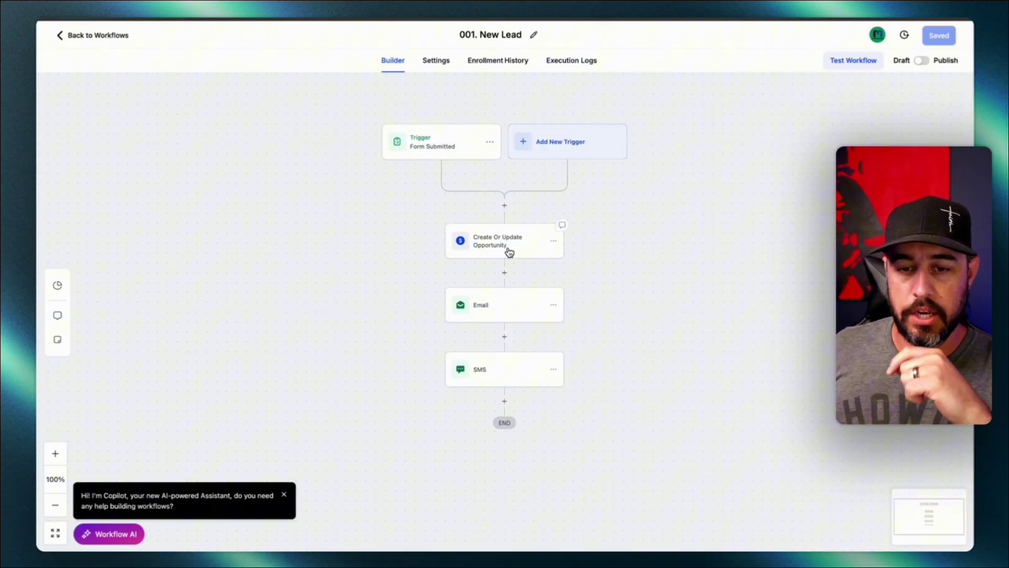
left_click(508, 251)
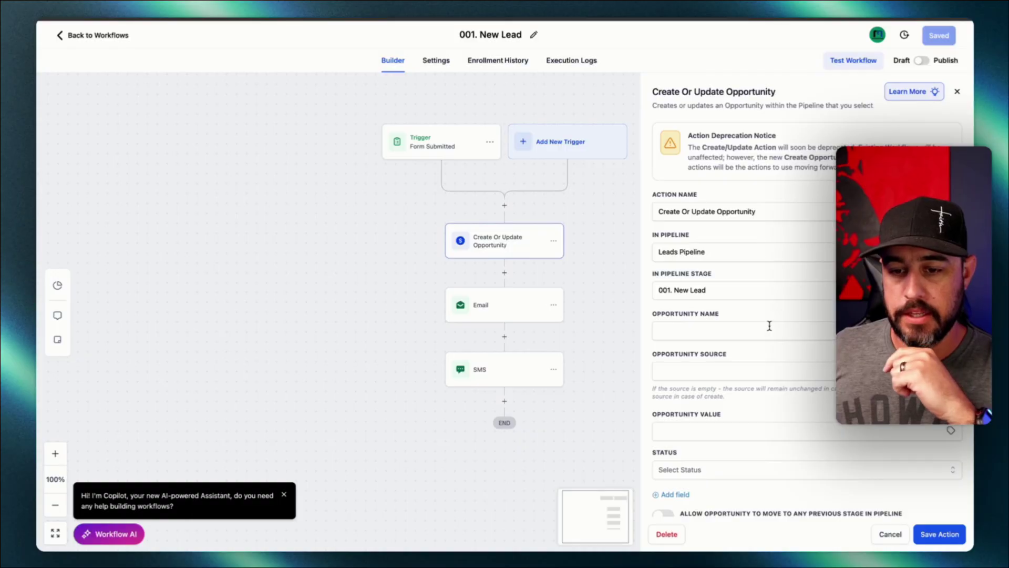
scroll(724, 300, "down", 1)
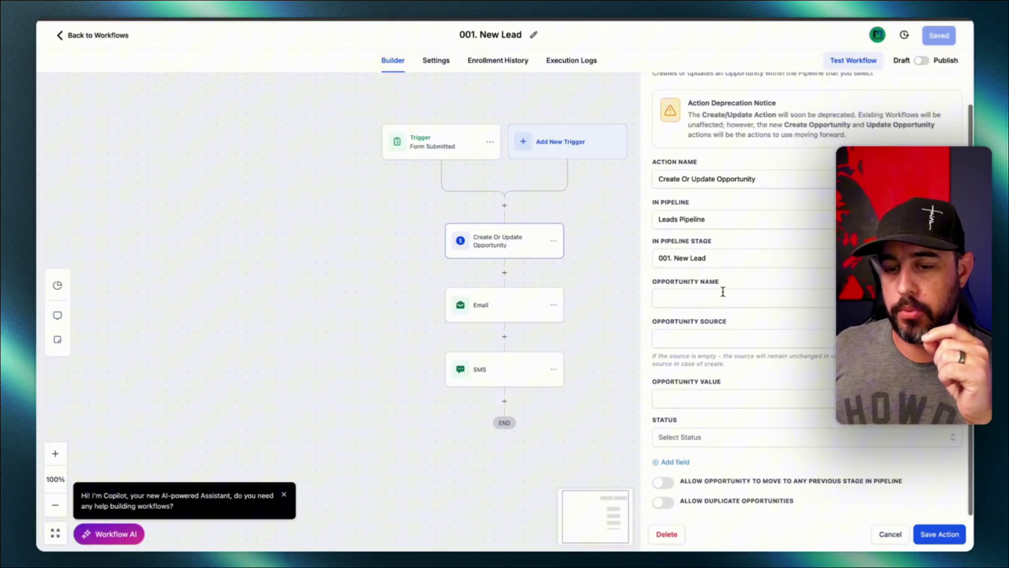
left_click(709, 302)
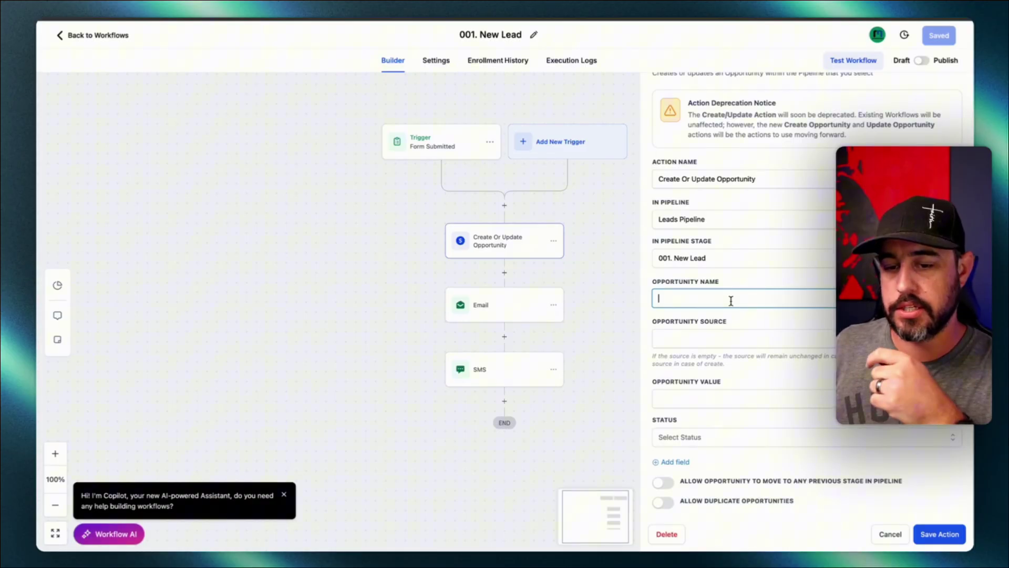
left_click(888, 535)
Review the workflow's Email and SMS step settings, closing without saving
left_click(514, 313)
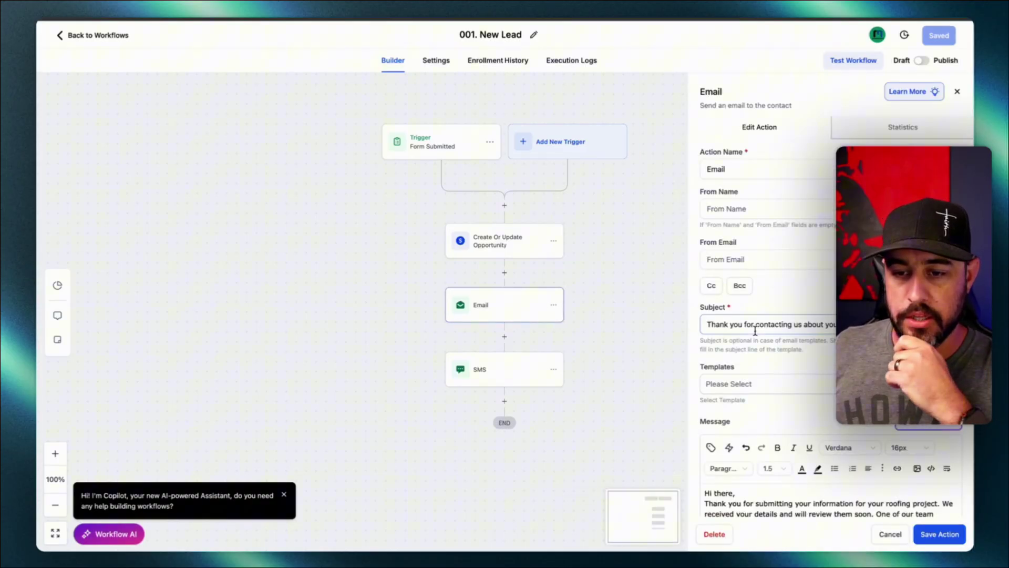
scroll(794, 298, "down", 2)
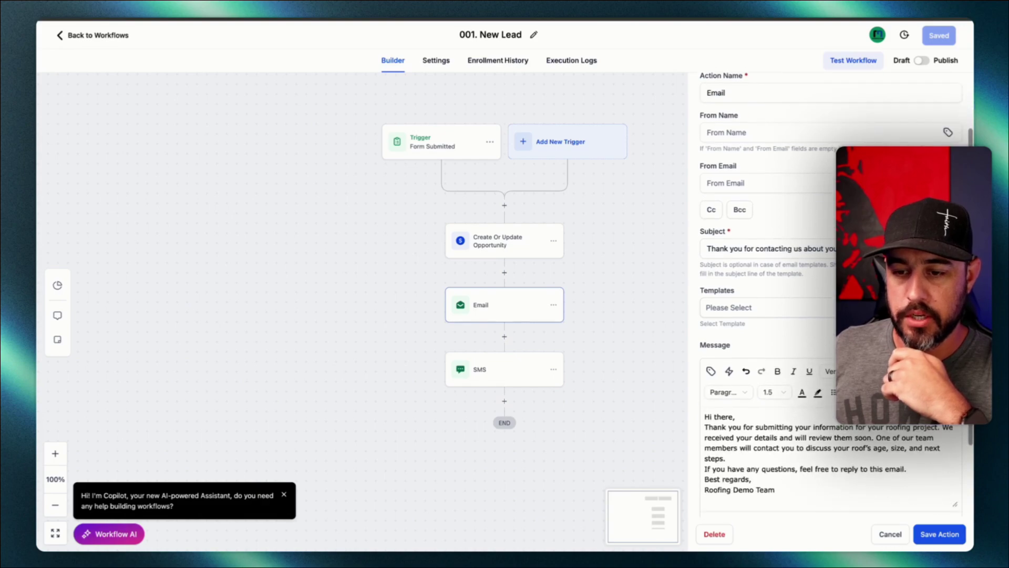
scroll(760, 249, "down", 2)
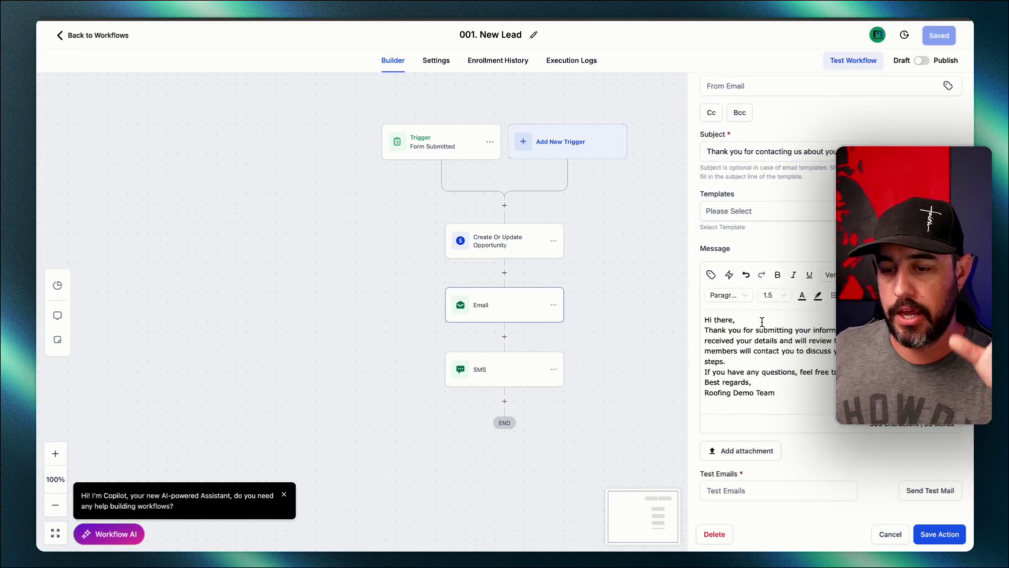
left_click(506, 378)
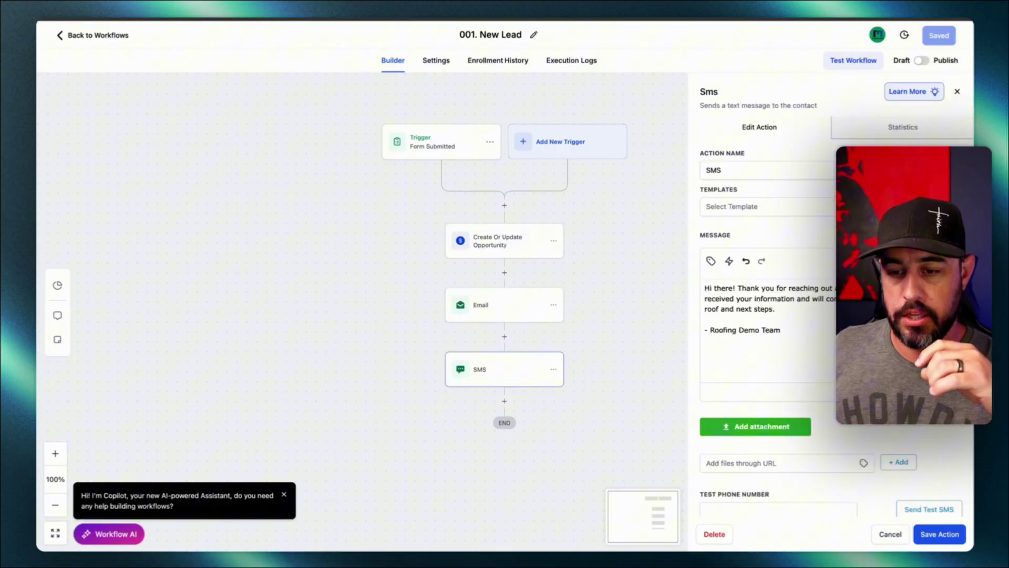
scroll(831, 310, "down", 1)
left_click(890, 532)
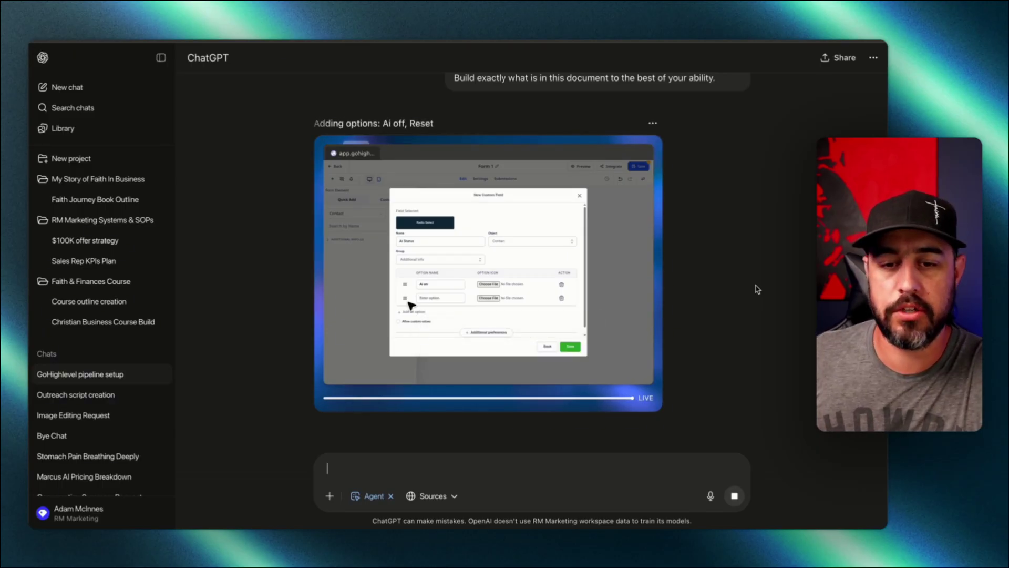
Start a new ChatGPT chat with Agent mode turned on
left_click(60, 95)
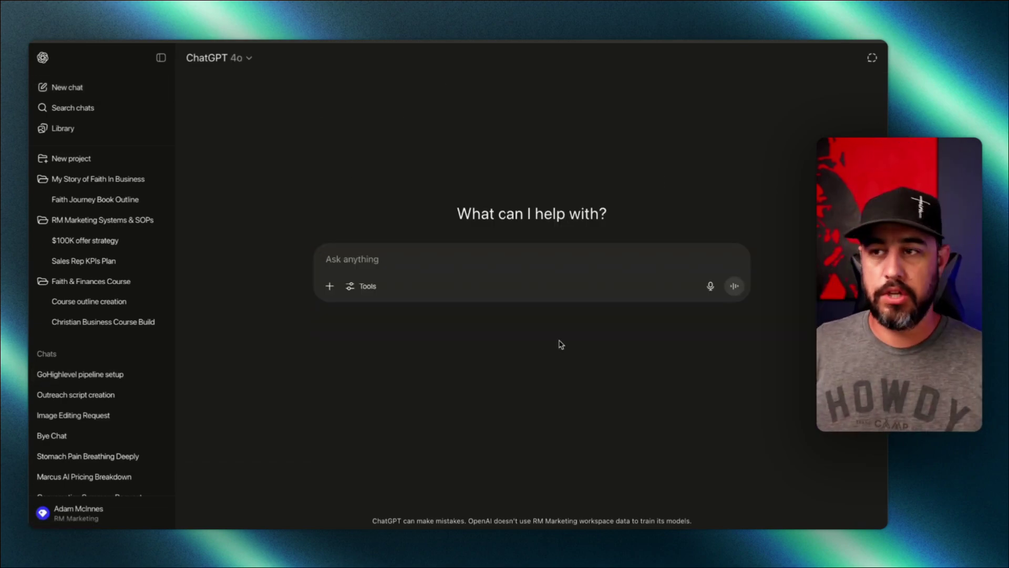
left_click(372, 287)
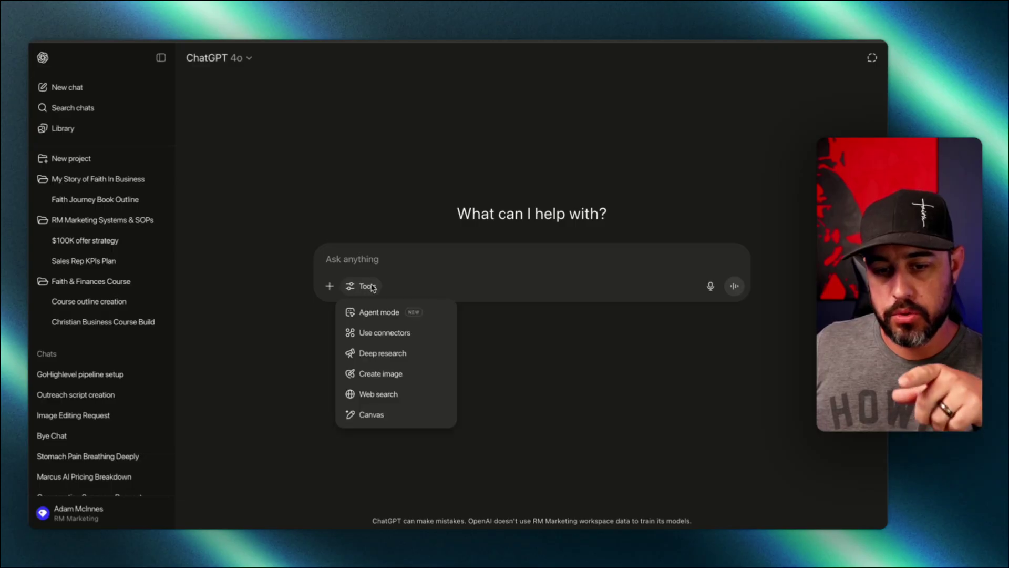
left_click(382, 313)
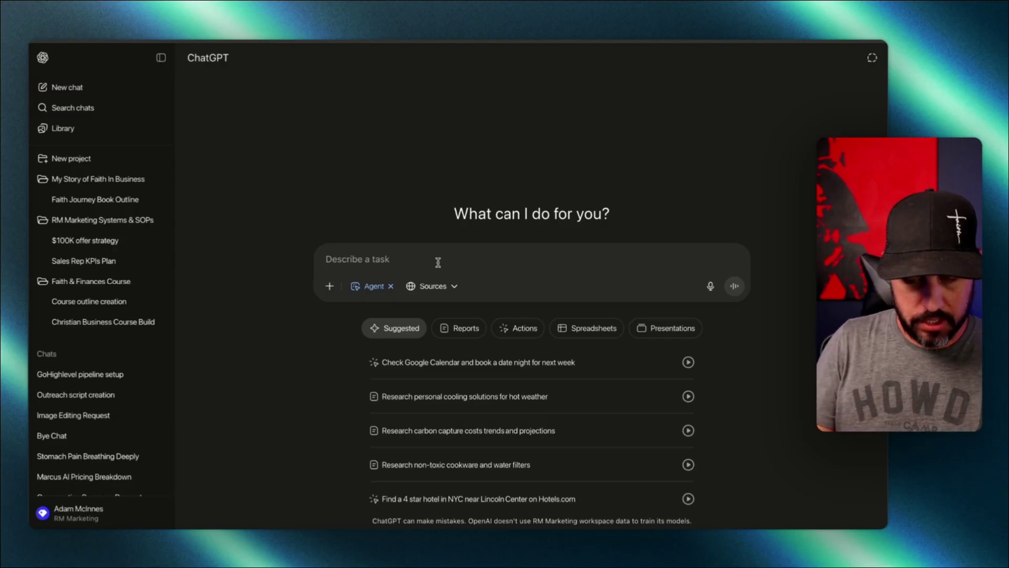
Type the prompt to log into the sandbox account and create workflow z099. Test Workflow
type("Go into ")
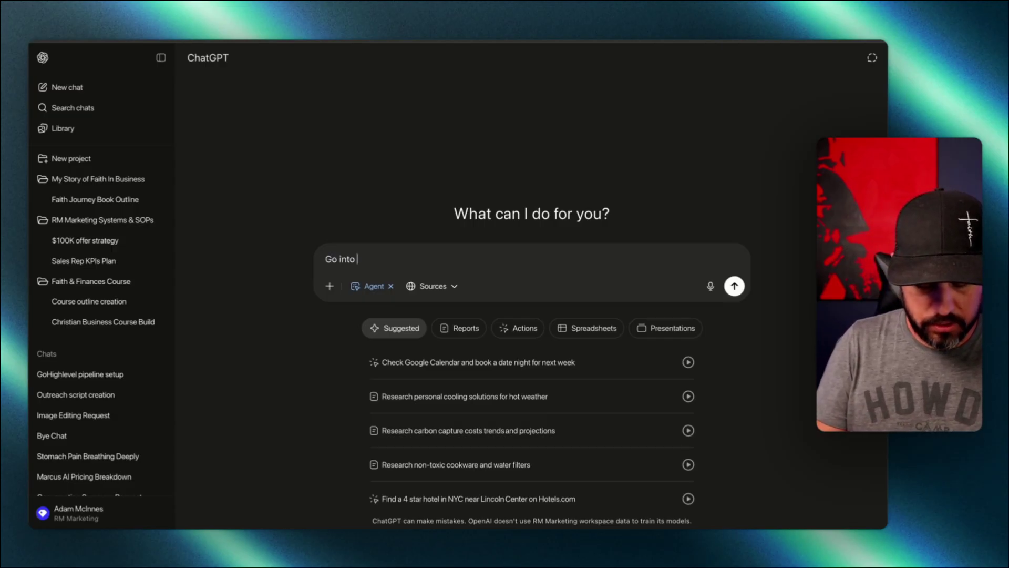
type("app.gohighlevel.com")
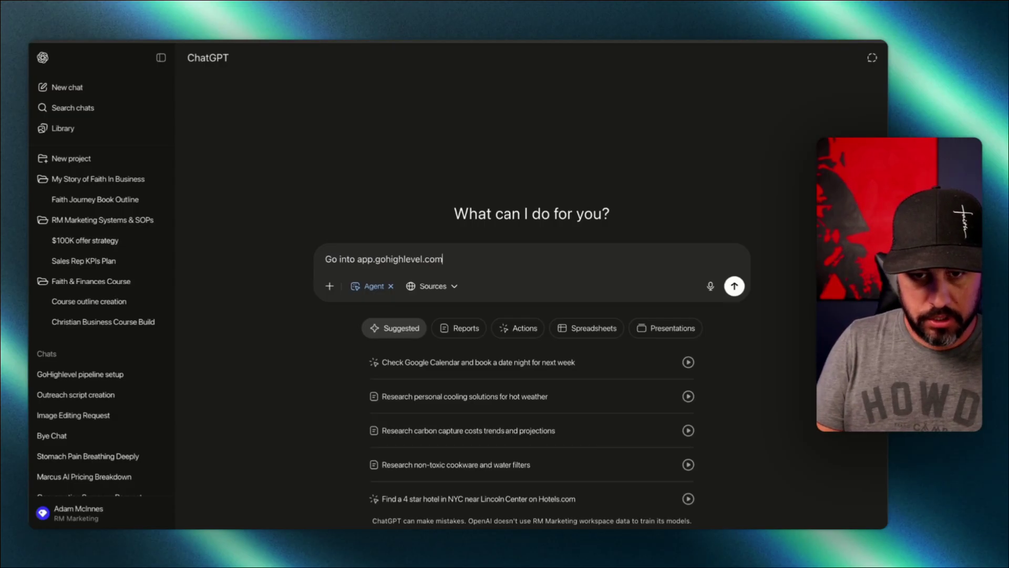
key("alt+BackSpace")
key("alt+BackSpace")
type("then ")
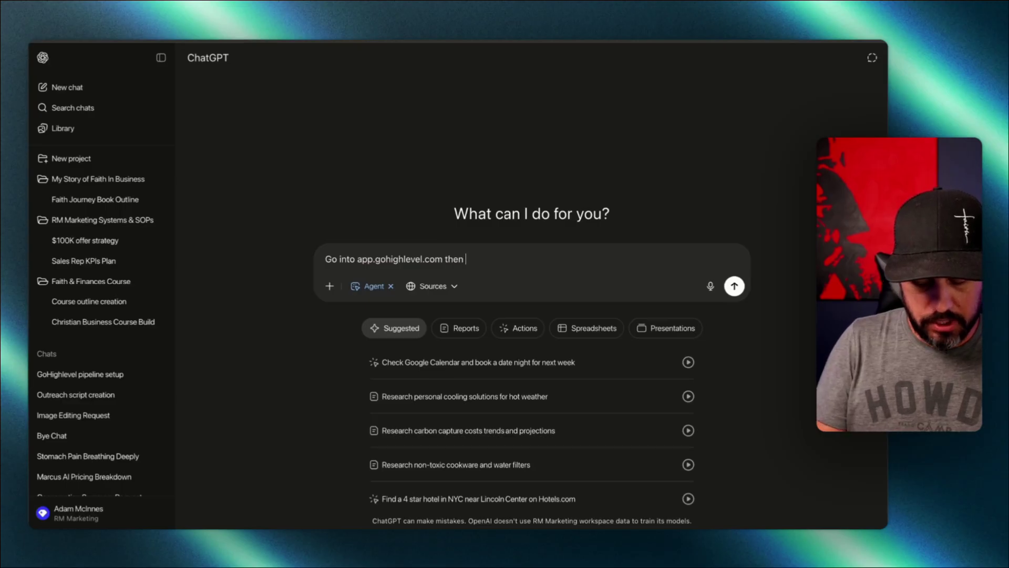
type("log into Adams")
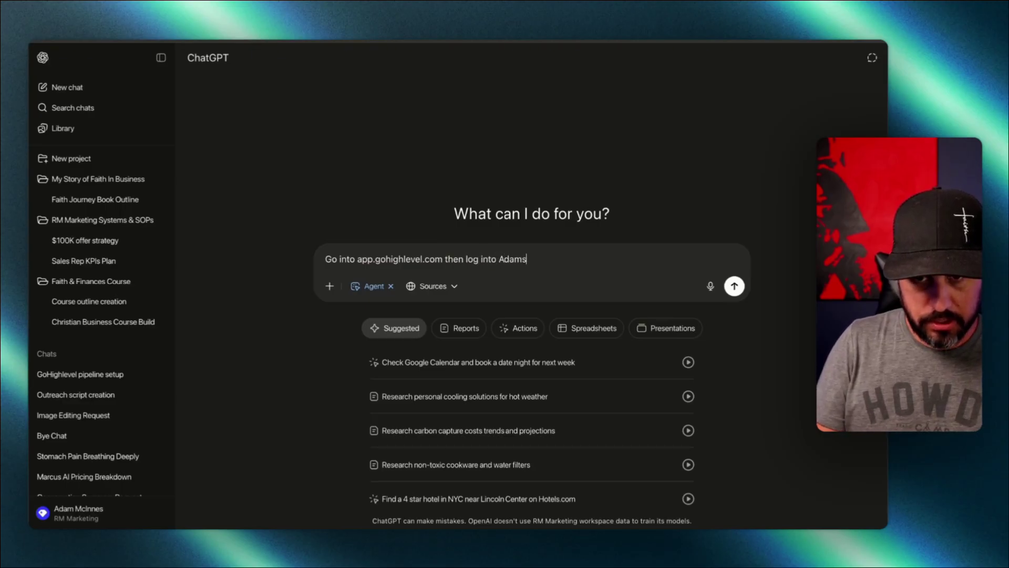
type(" Sandbox account, and create a new")
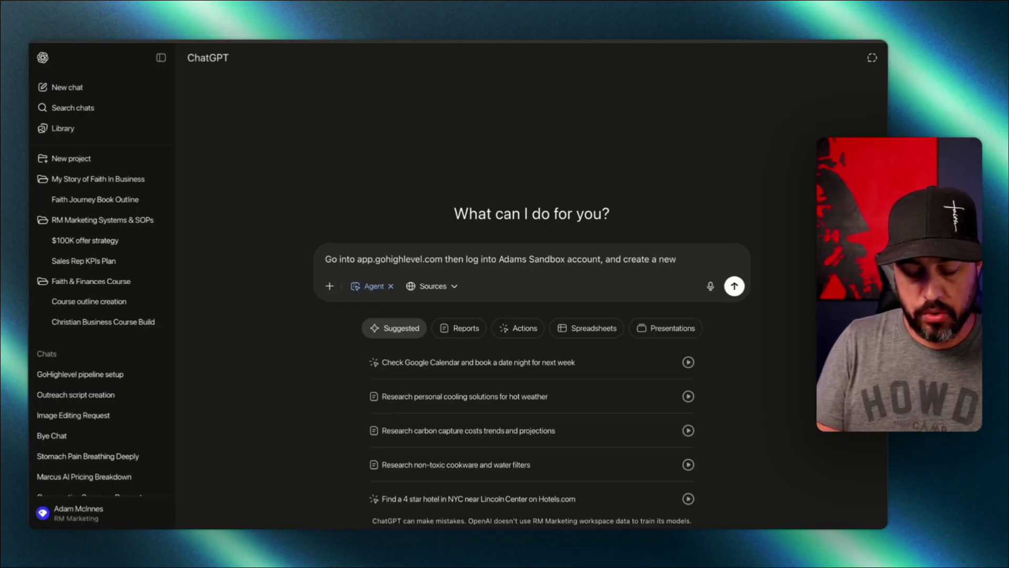
type(" workflows called z09")
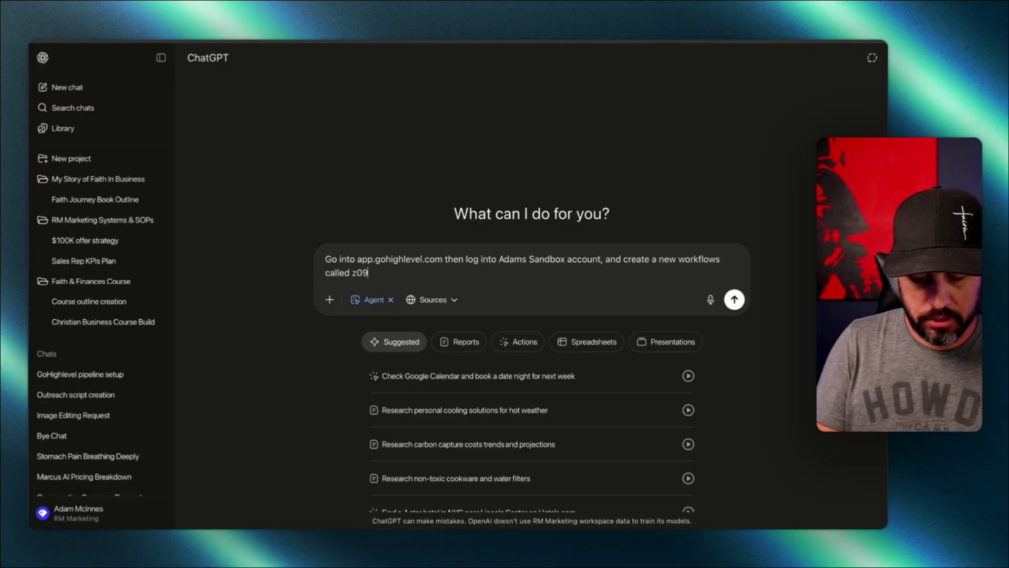
type("9. Test Workflow.")
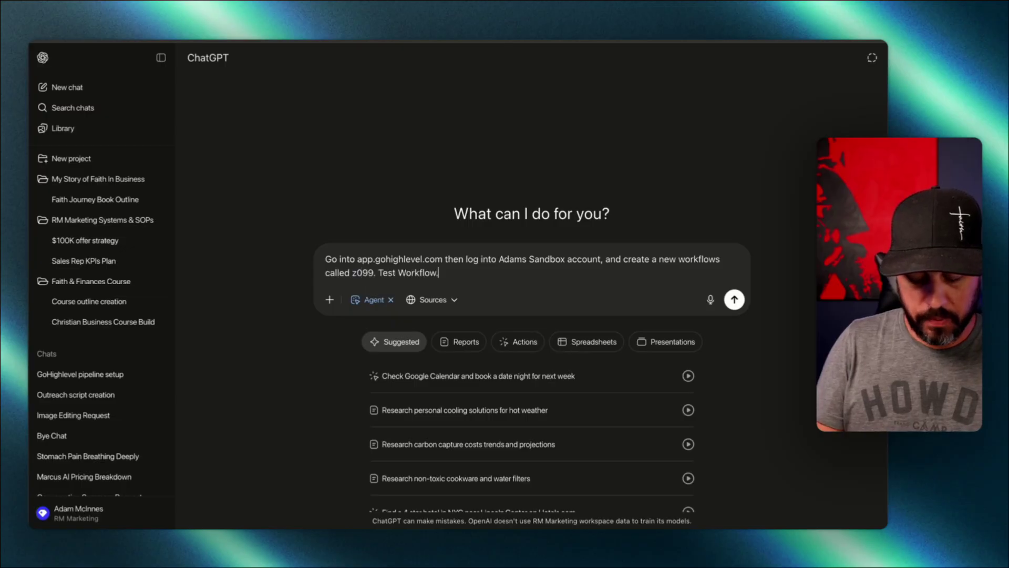
type(" Create a trigger of Facebook form Sub")
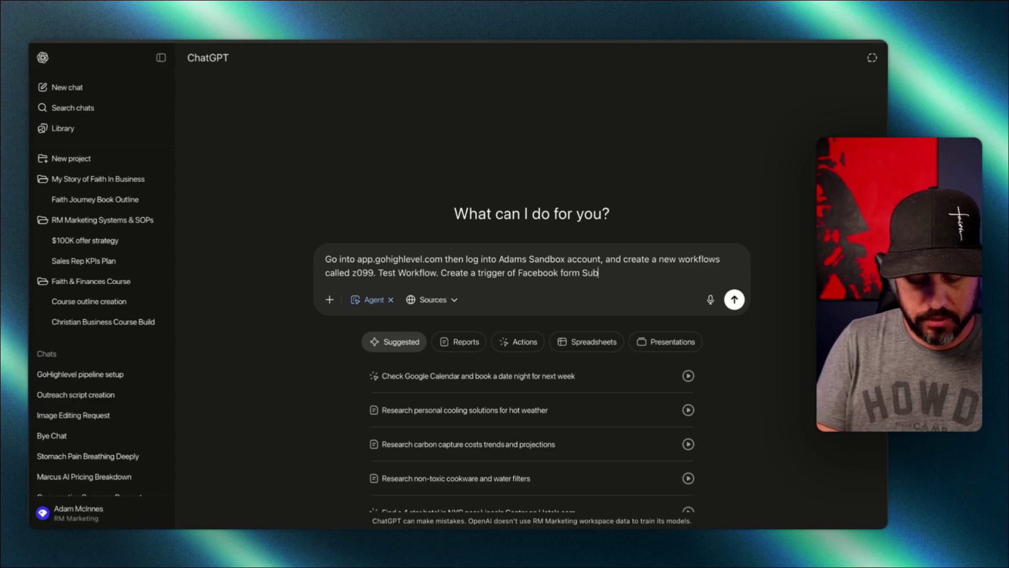
type("mitted, then update the oppor")
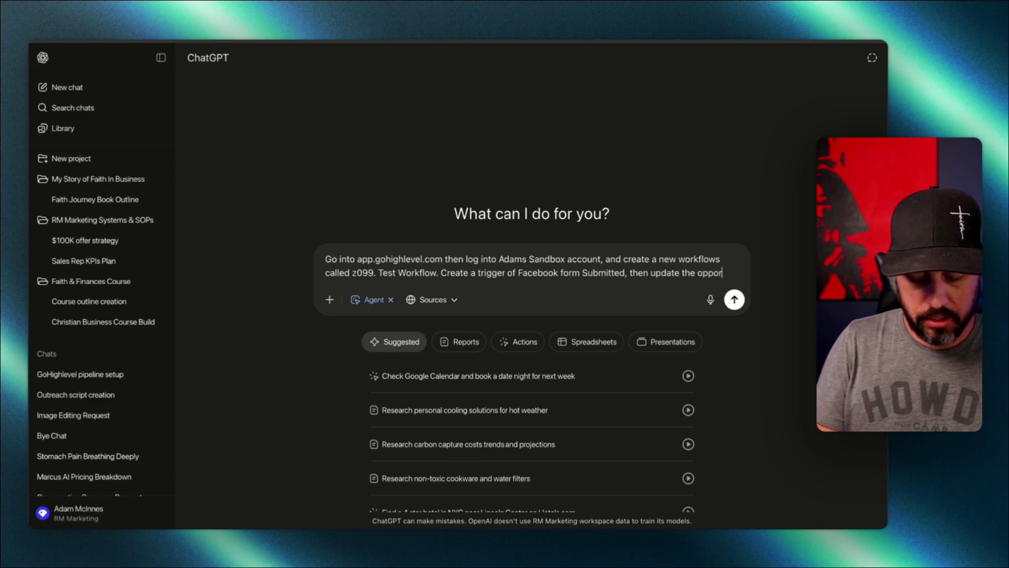
type("tunity int he new ")
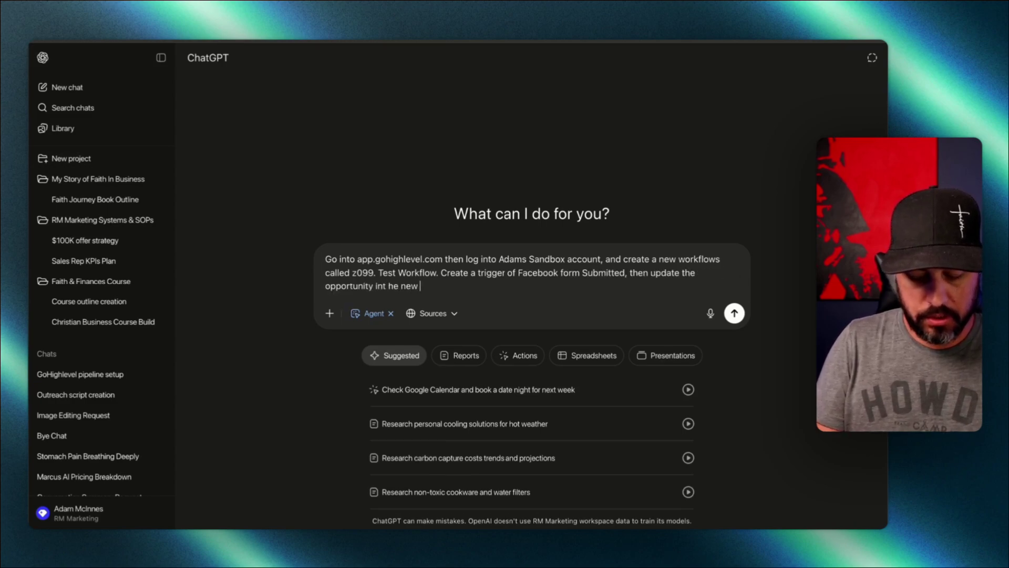
type("lead stage, then send an ")
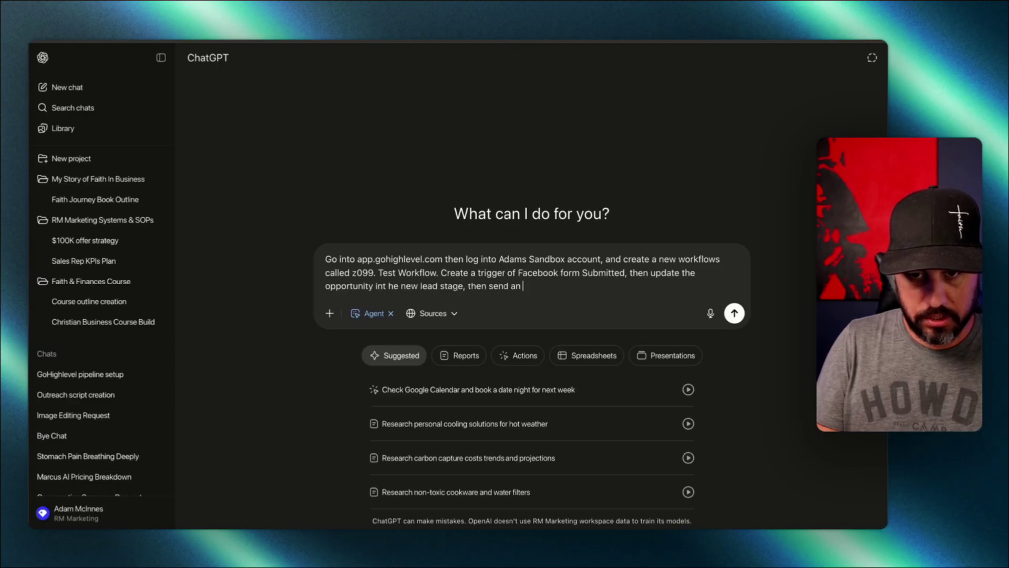
type("email, and a text message")
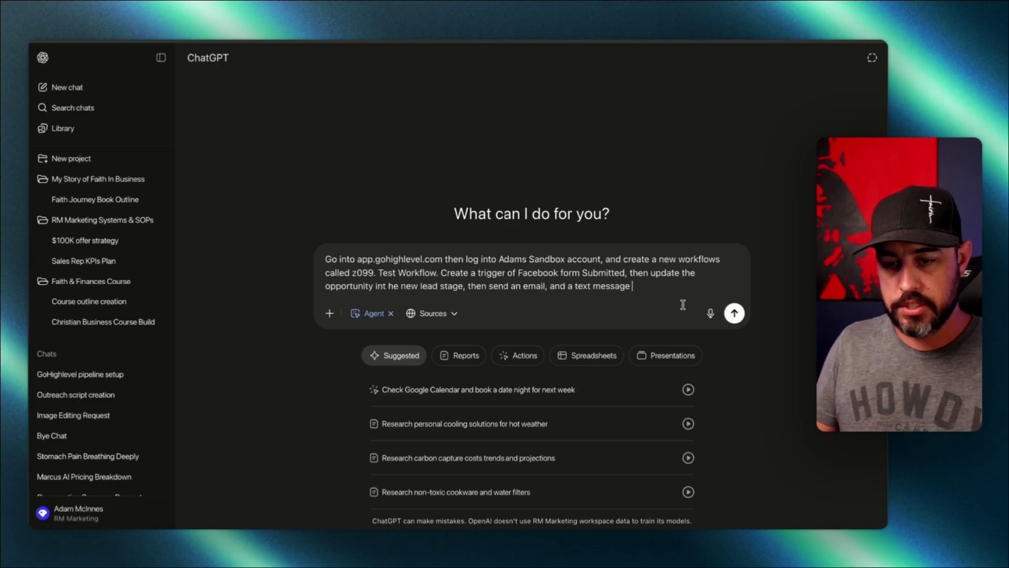
Send the workflow request and wait until the agent pauses at the GoHighLevel sign-in page
left_click(734, 313)
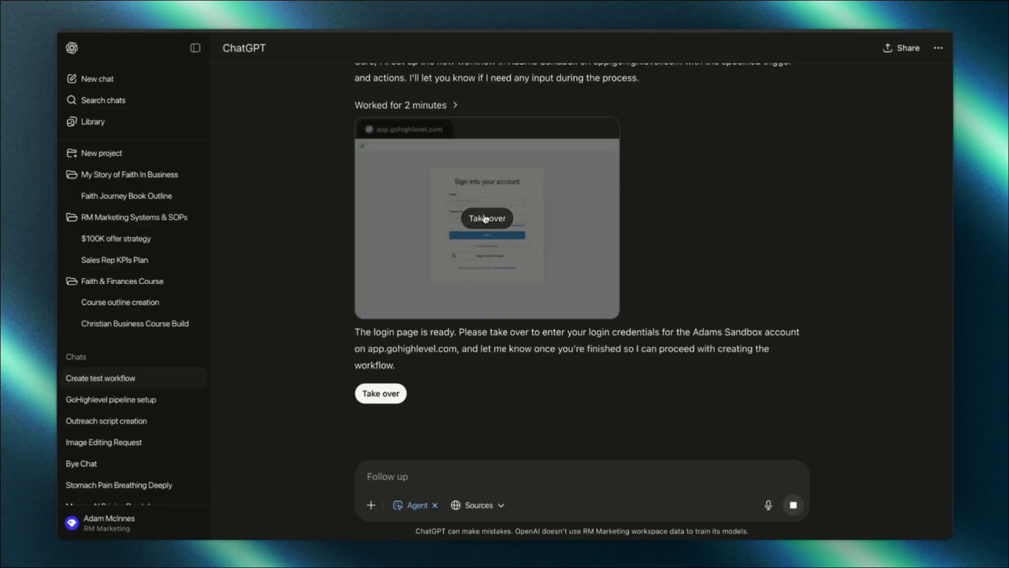
Take over, sign into GoHighLevel with the pasted e-mail and password, choose the agency account, hand back control
left_click(486, 219)
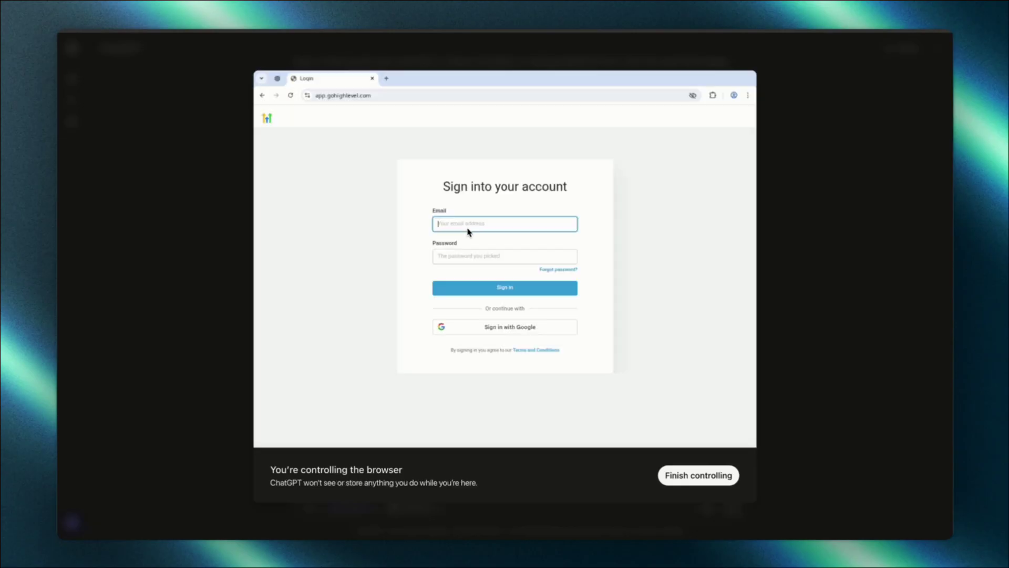
key("ctrl+v")
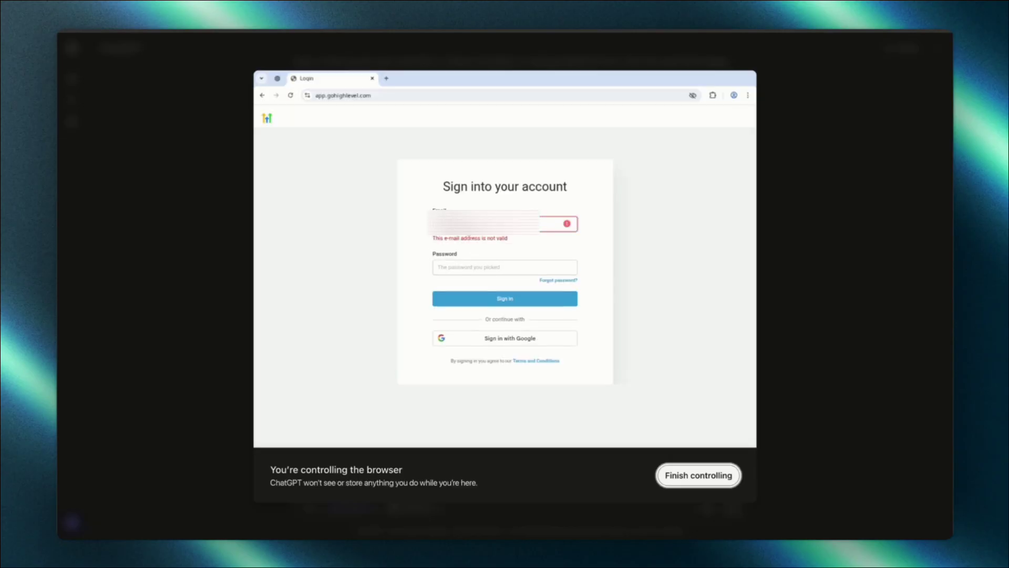
key("Tab")
key("ctrl+v")
left_click(507, 287)
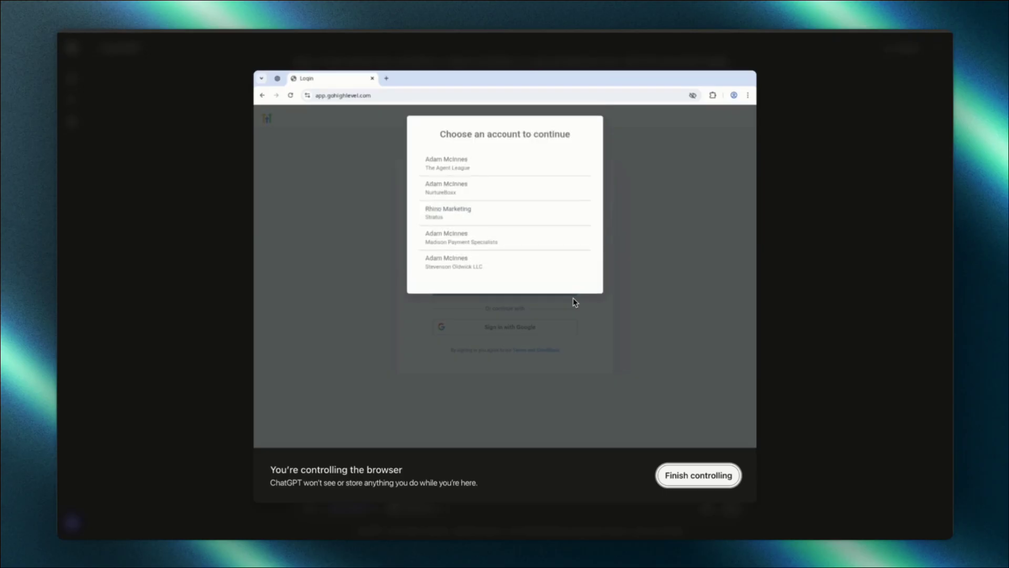
left_click(449, 190)
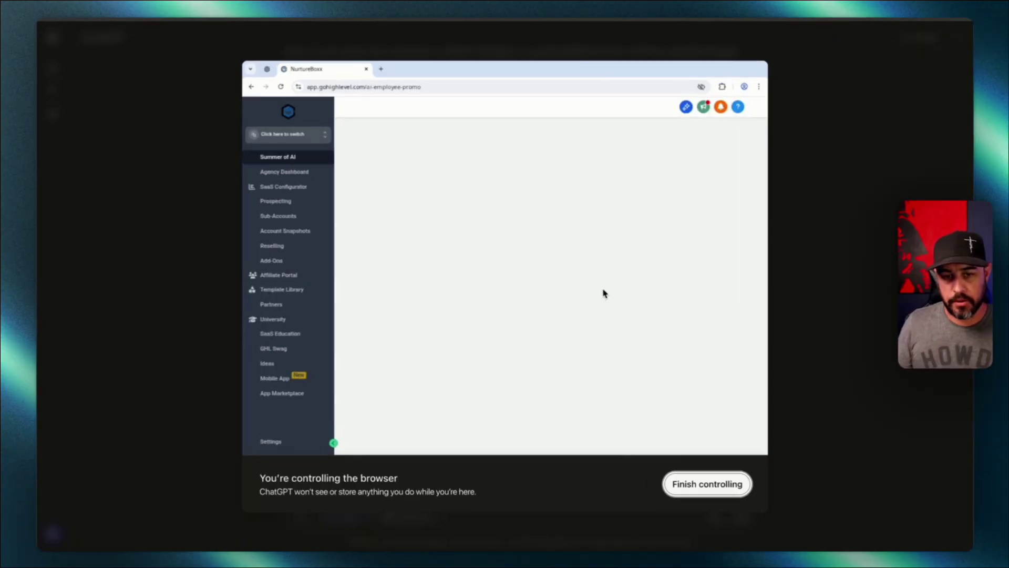
left_click(707, 483)
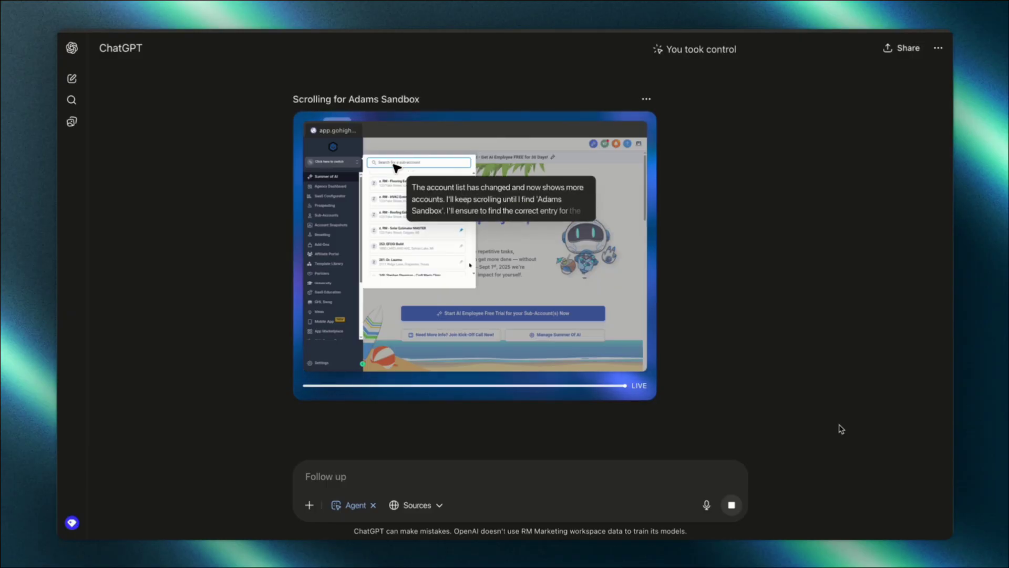
Send a follow-up message giving the agent the sandbox sub-account's name
left_click(477, 472)
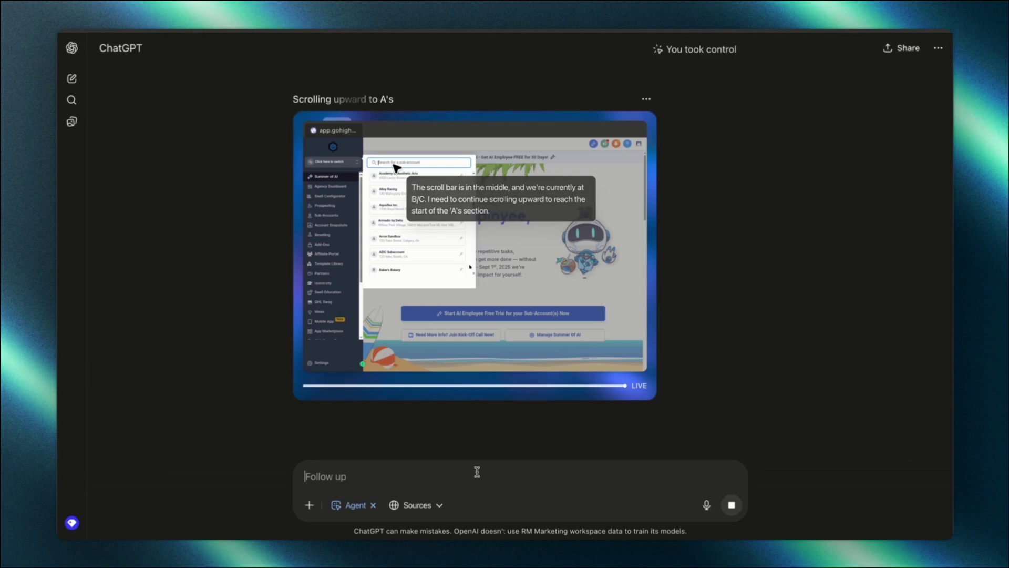
type("the account is ")
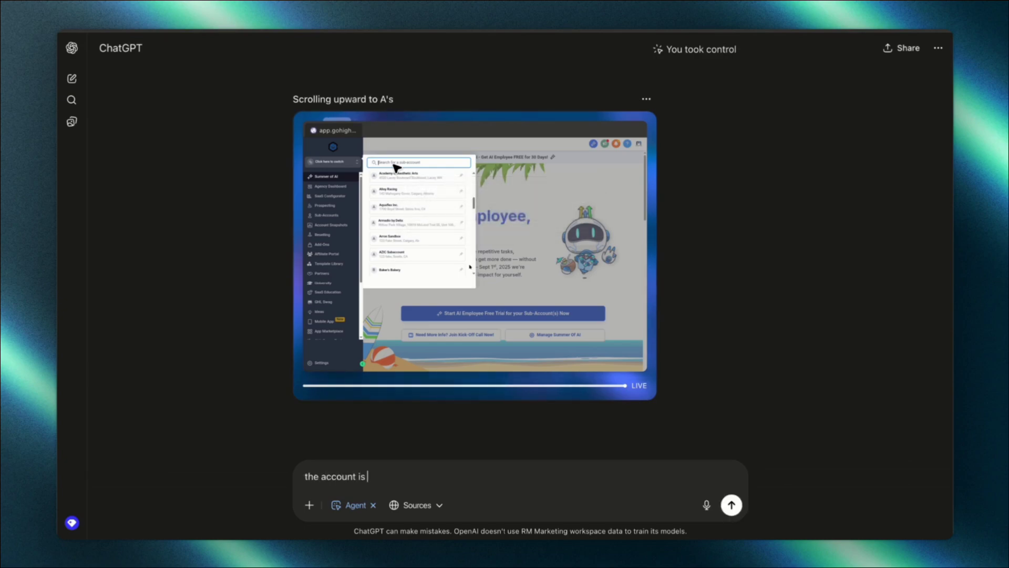
type("z. Adam's Sandbo")
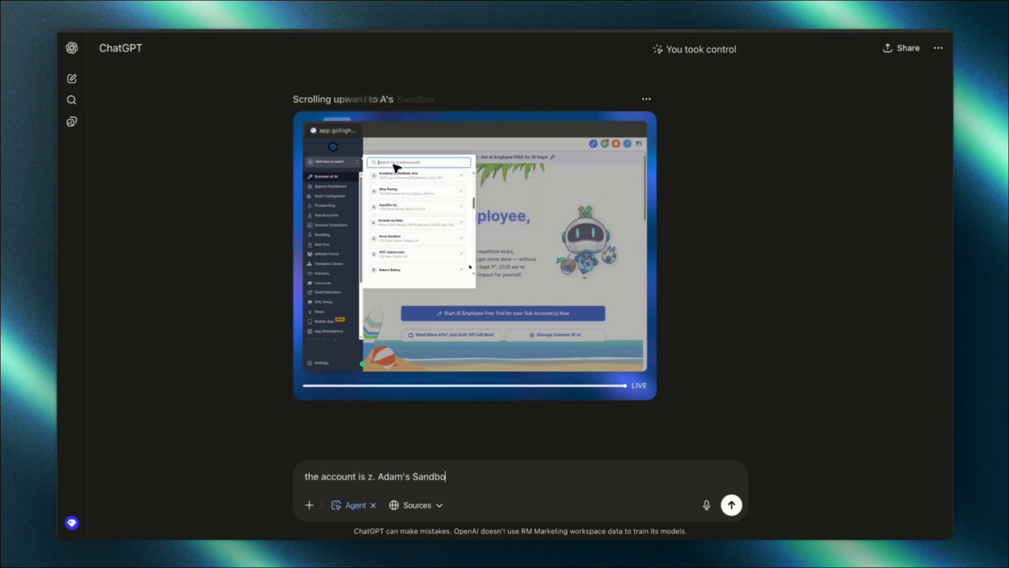
type("x")
key("Return")
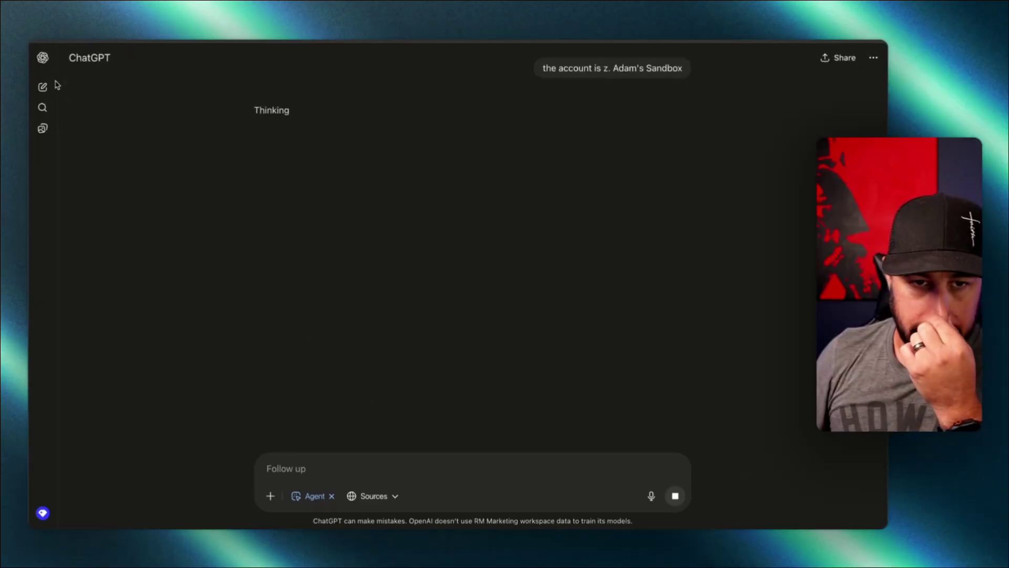
Glance at the GoHighLevel pipeline setup chat, then return to the Create test workflow chat
left_click(43, 58)
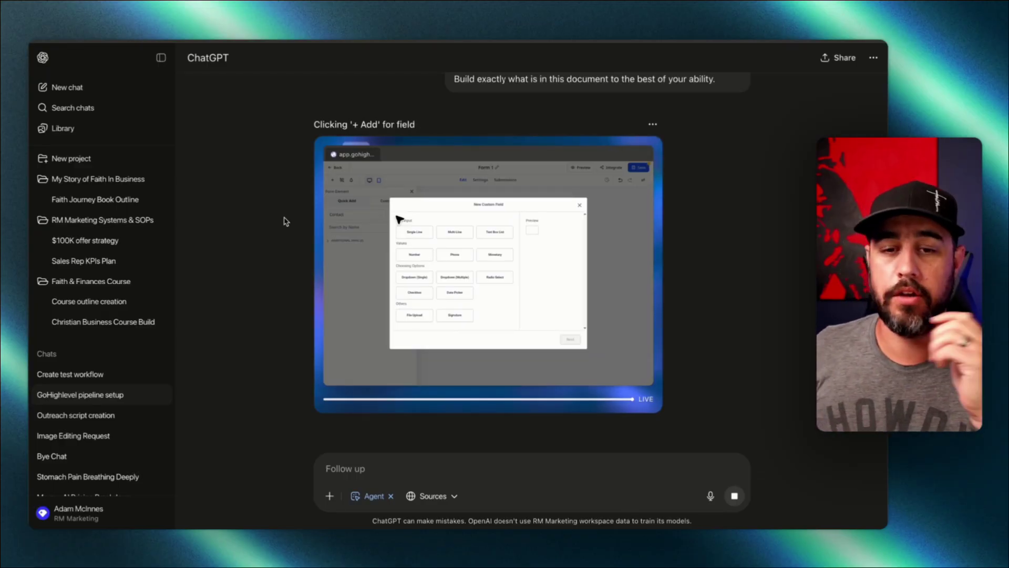
left_click(99, 374)
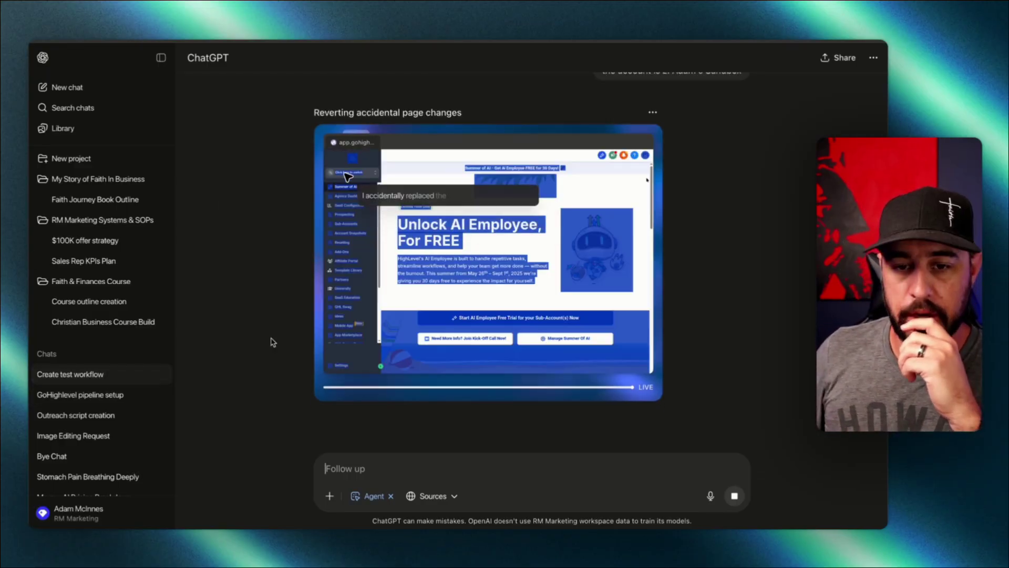